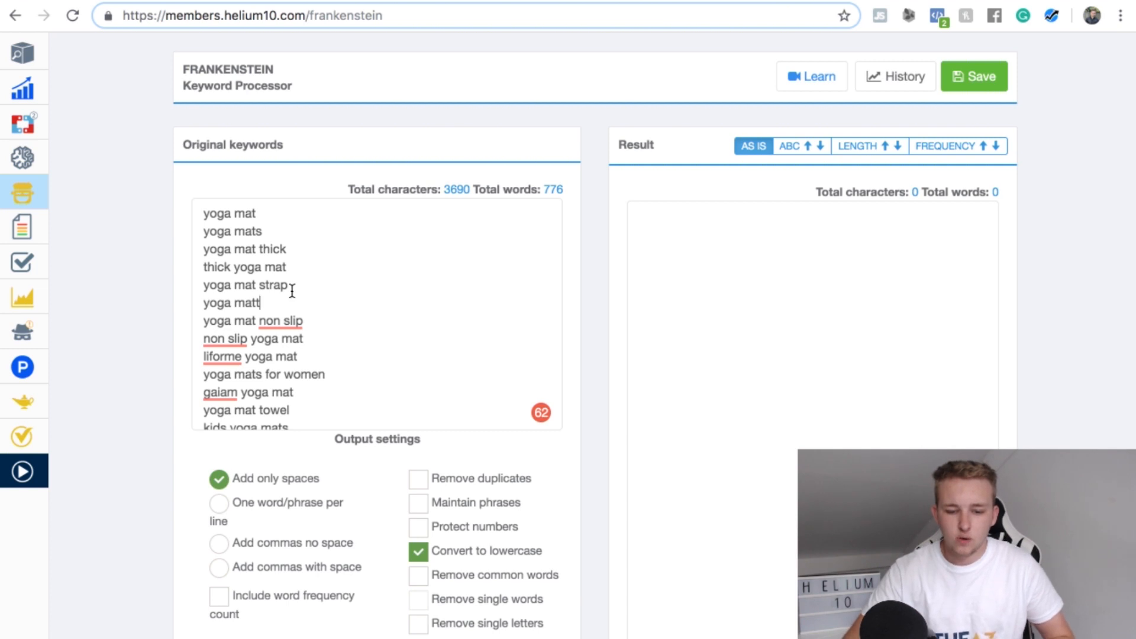
Step: Look through the original yoga mat keyword list in Frankenstein
scroll(314, 305, down, 10)
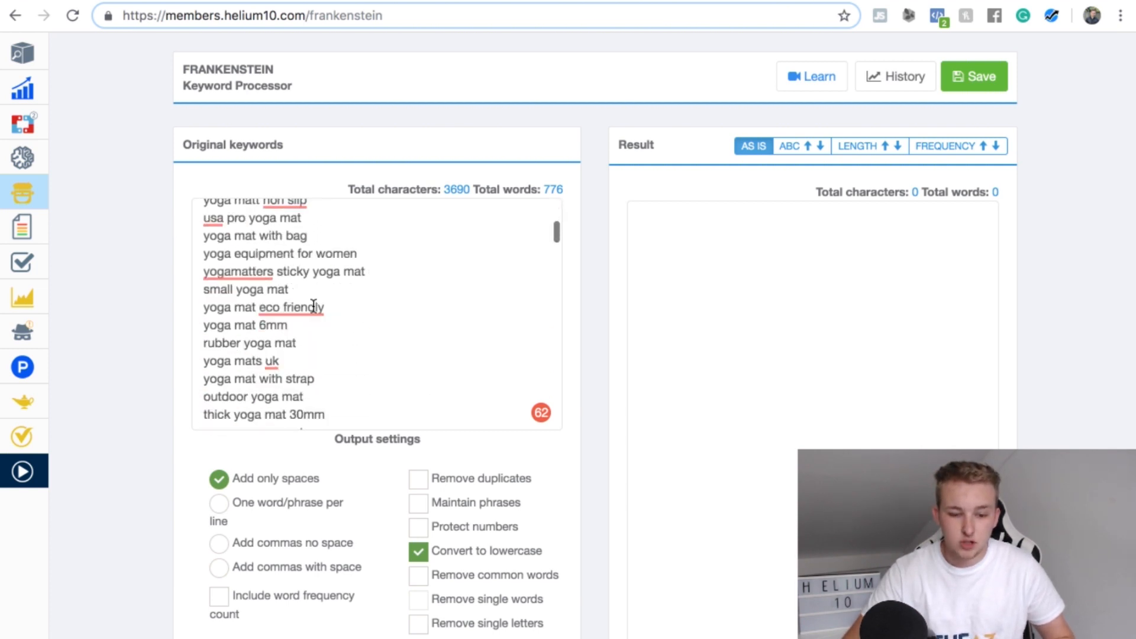
scroll(313, 305, down, 8)
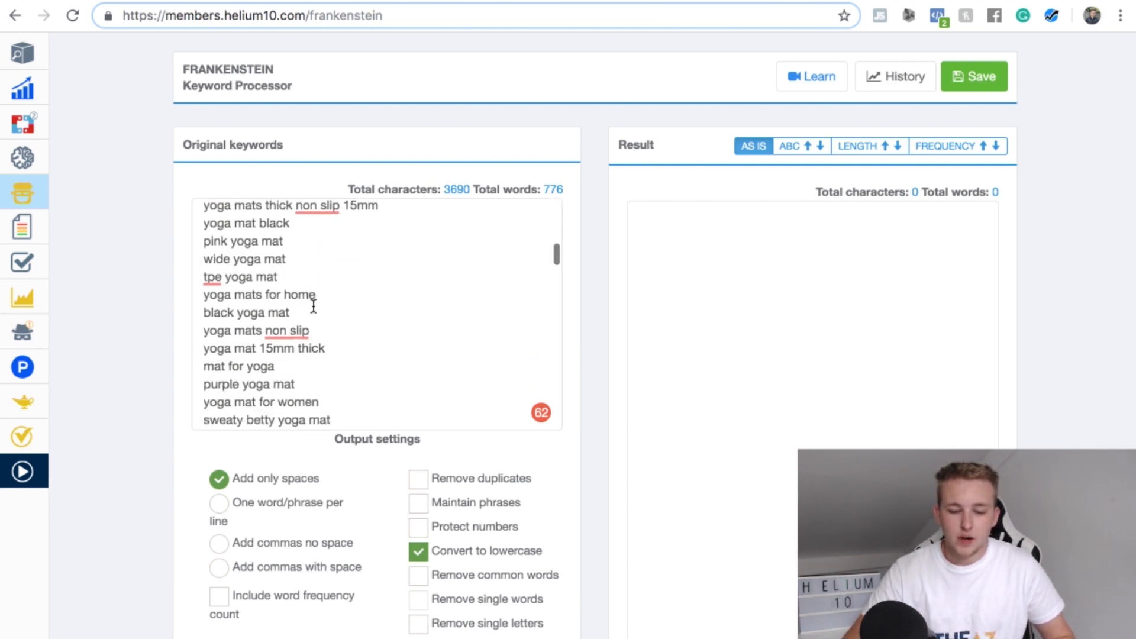
scroll(313, 305, down, 2)
scroll(314, 320, up, 15)
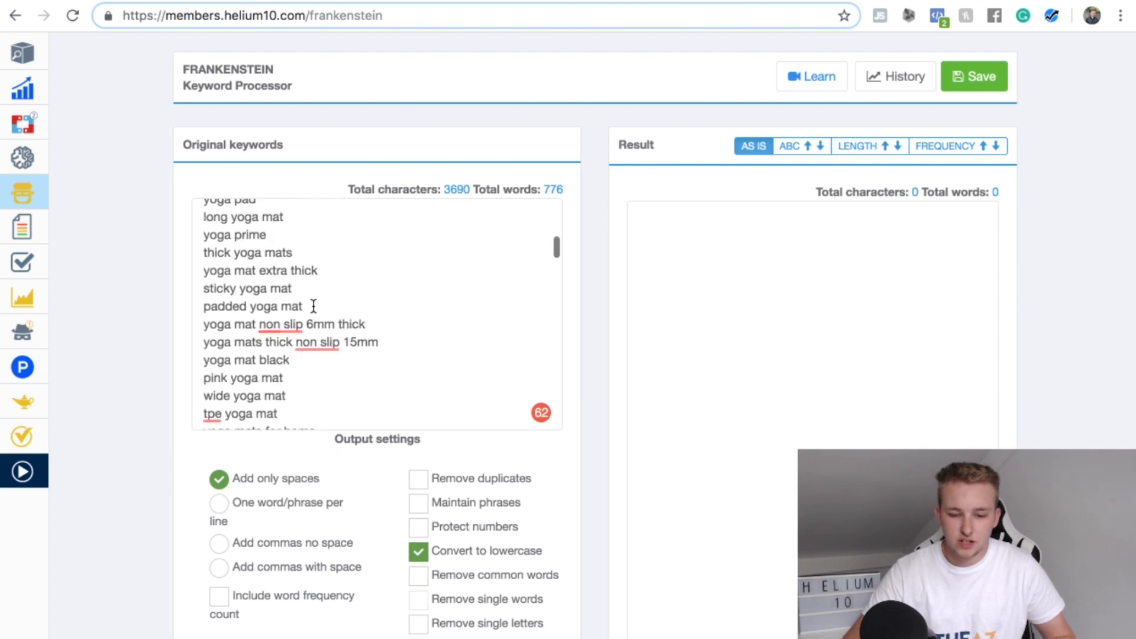
scroll(331, 373, up, 2)
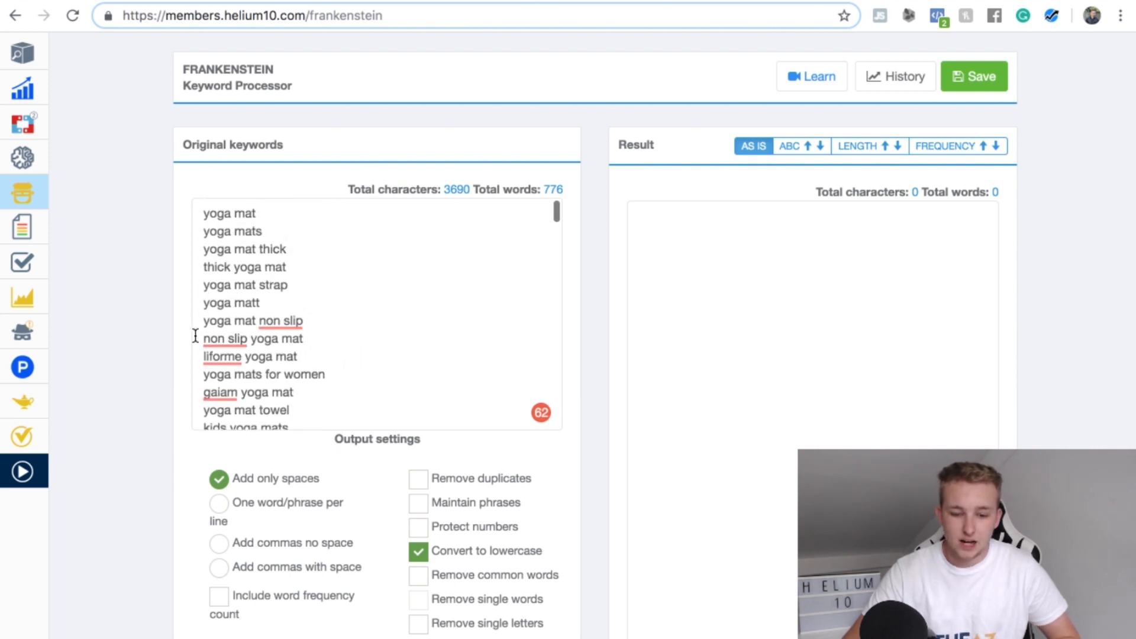
Step: Enable Remove duplicates in the output settings to process the original yoga mat keywords
scroll(176, 373, down, 1)
scroll(176, 373, down, 5)
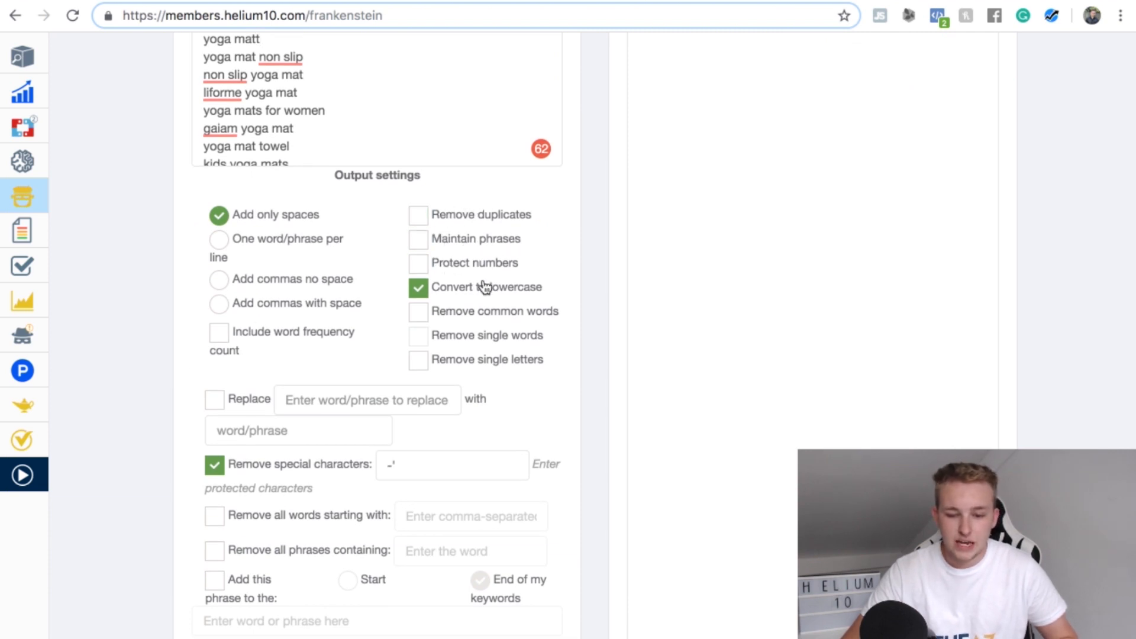
scroll(373, 311, down, 1)
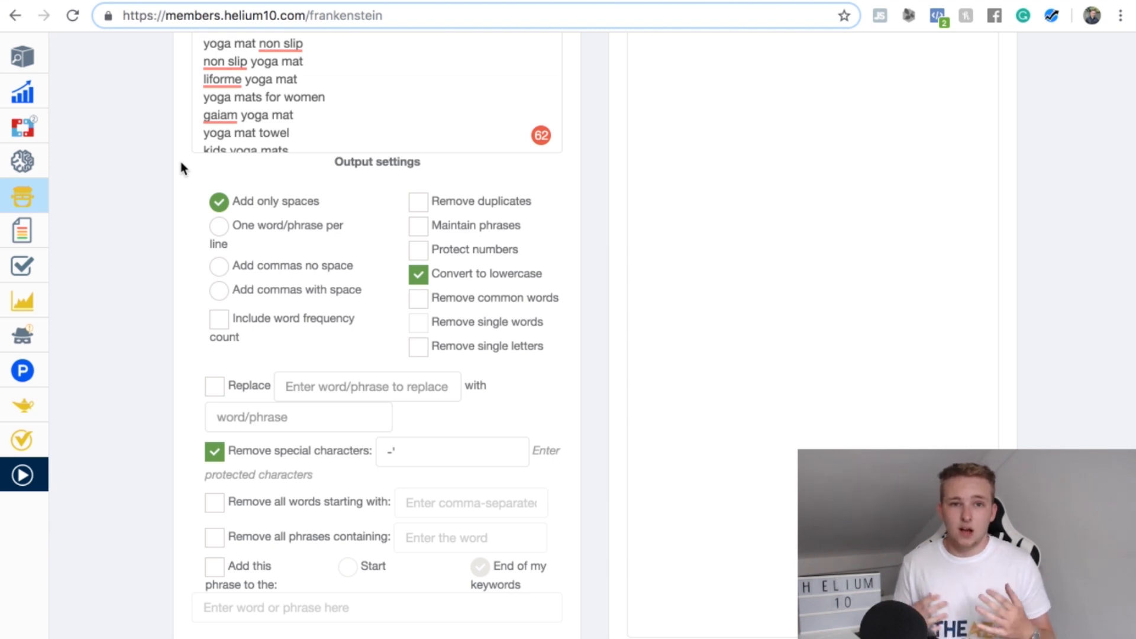
scroll(181, 168, up, 2)
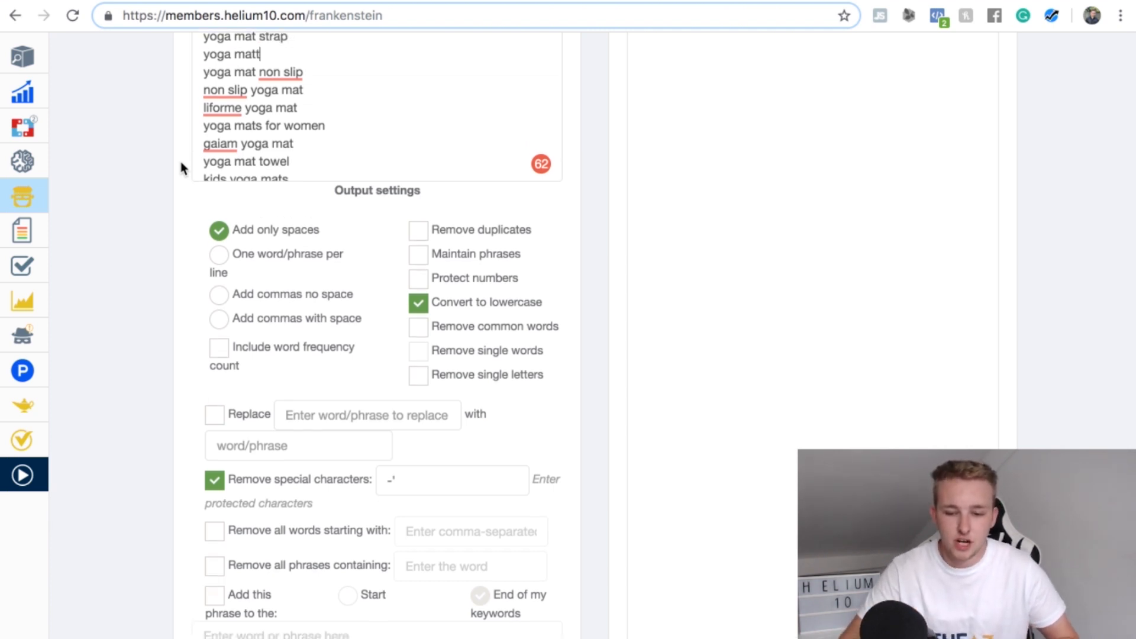
scroll(181, 167, up, 1)
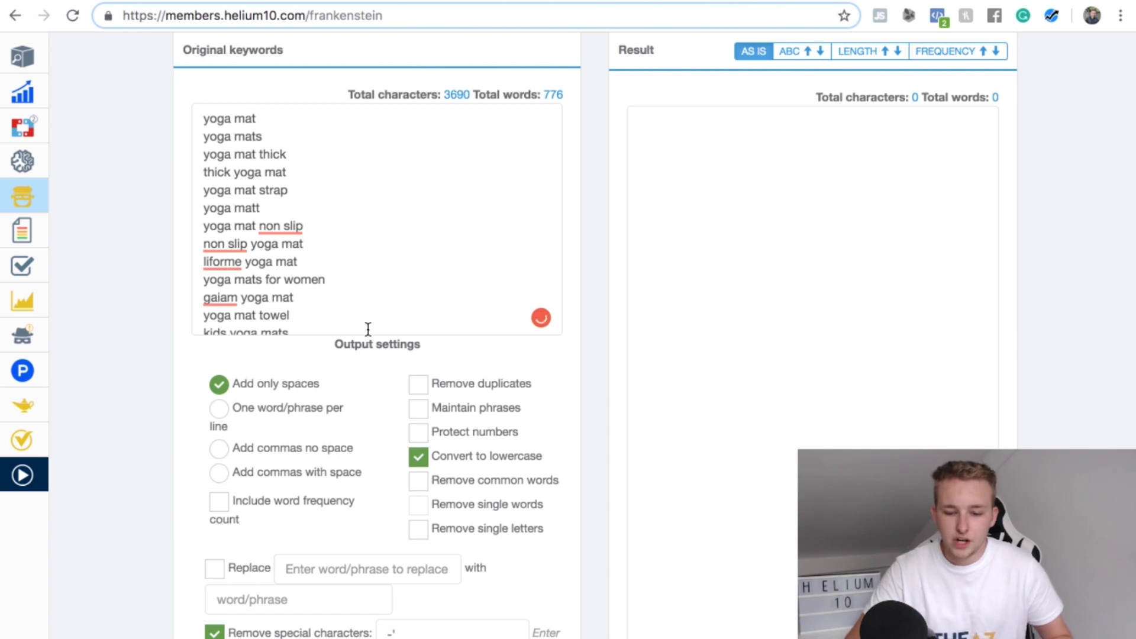
click(421, 388)
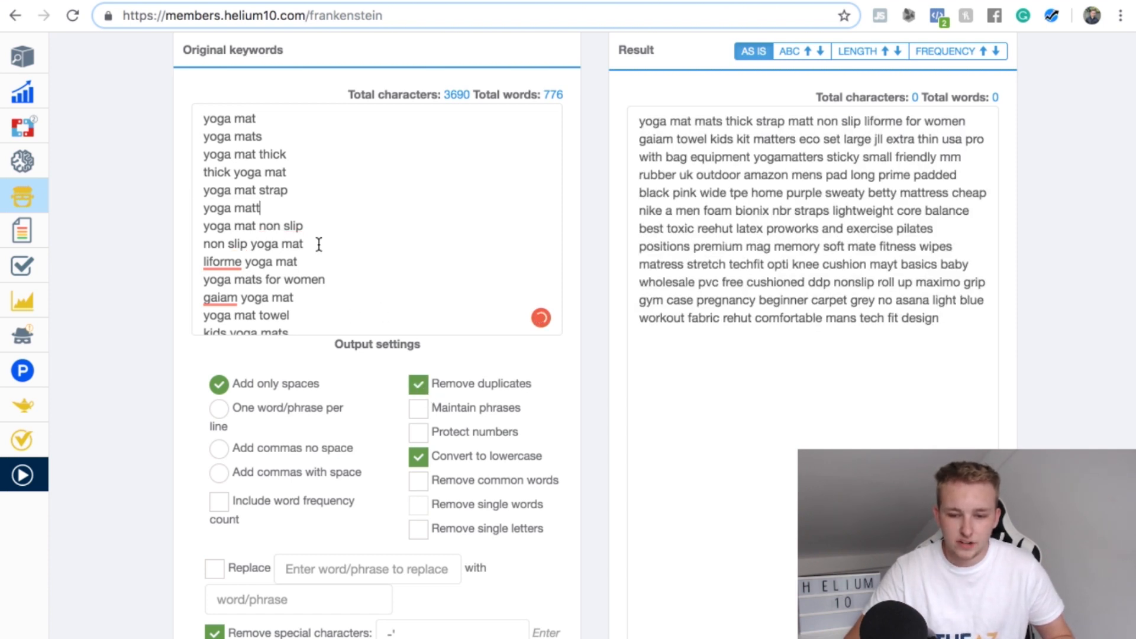
Step: Compare the original yoga mat keyword list with the deduplicated words in the result
scroll(320, 248, down, 5)
scroll(319, 243, down, 3)
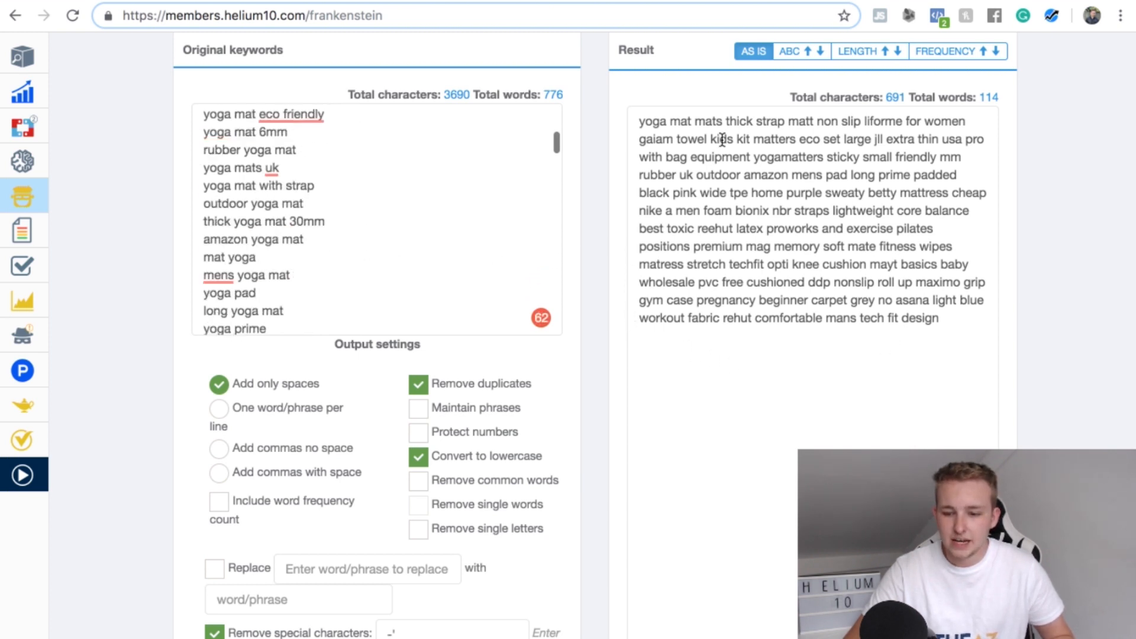
drag(940, 322, 639, 122)
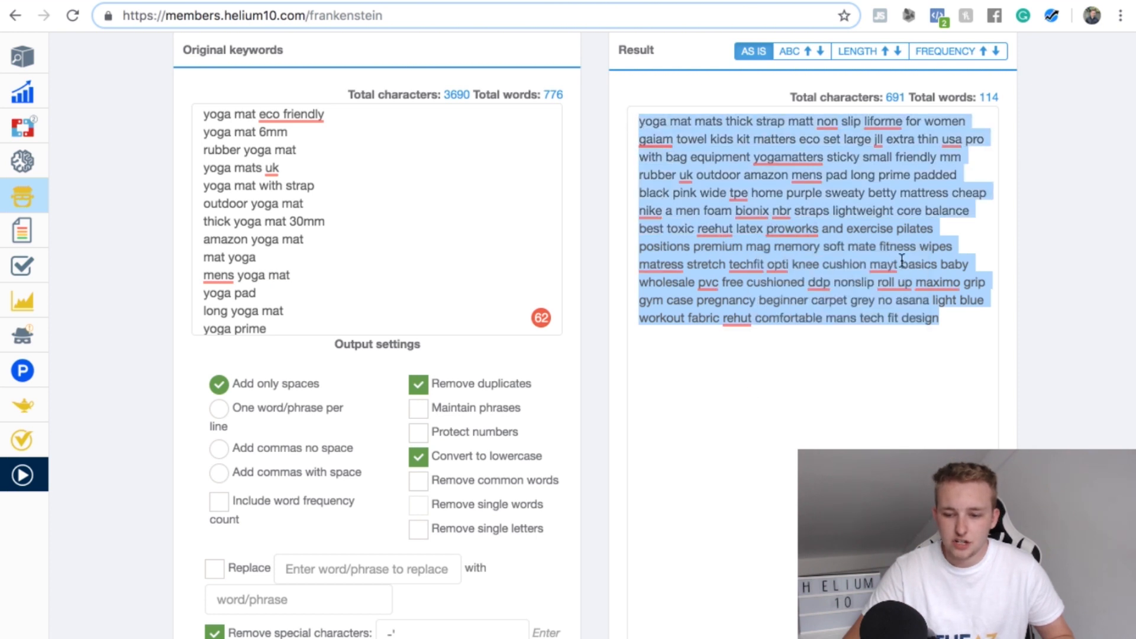
scroll(910, 210, up, 1)
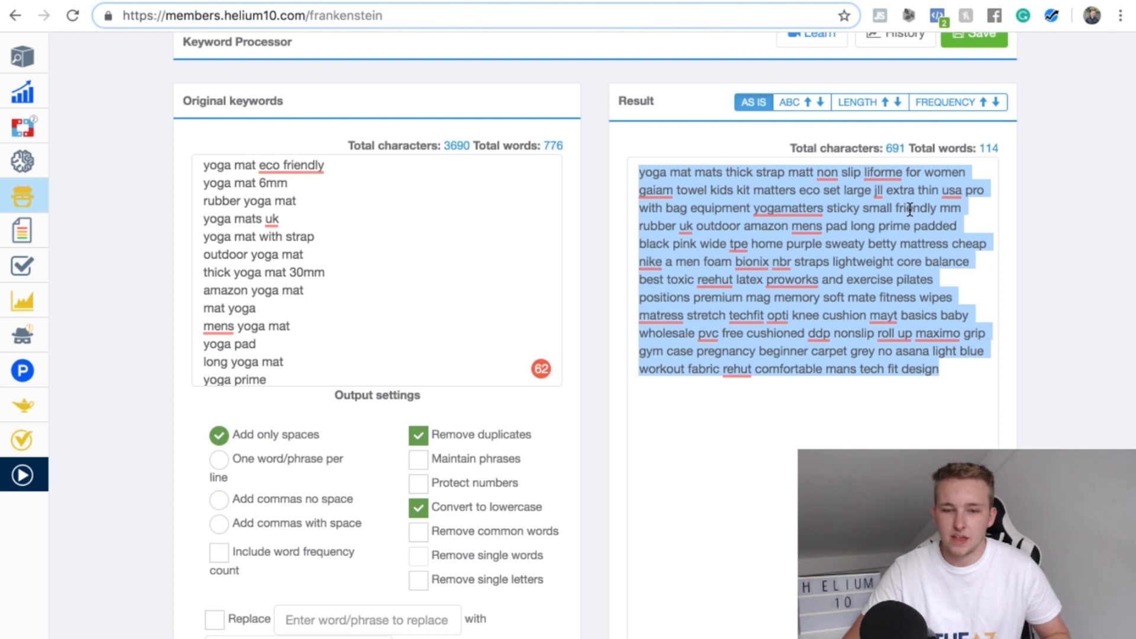
click(851, 232)
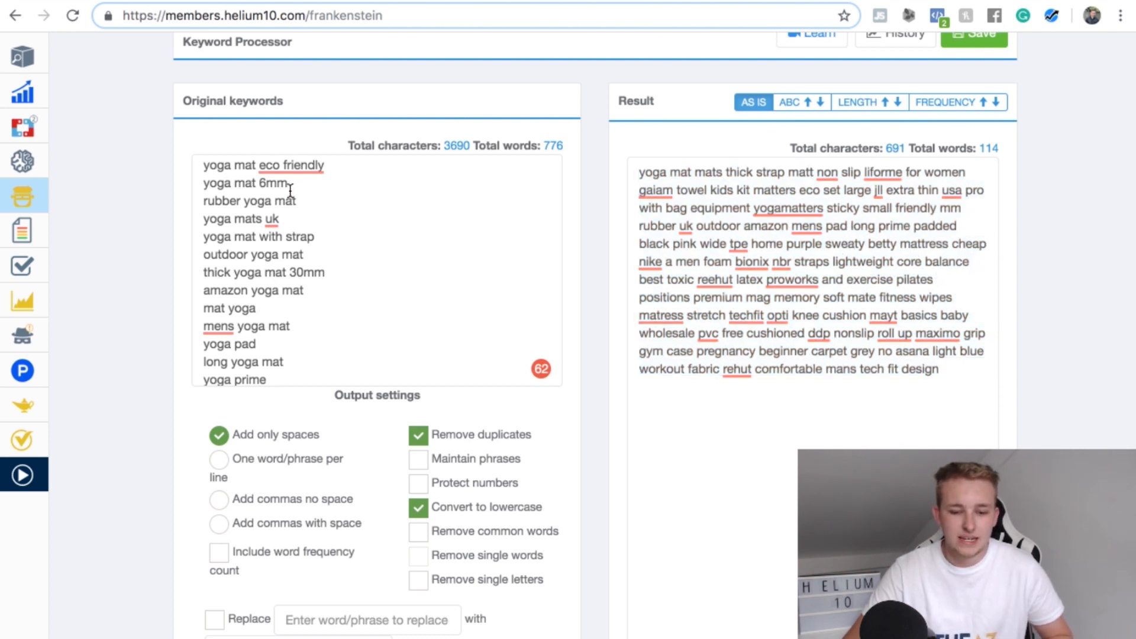
scroll(288, 259, up, 5)
scroll(287, 258, up, 5)
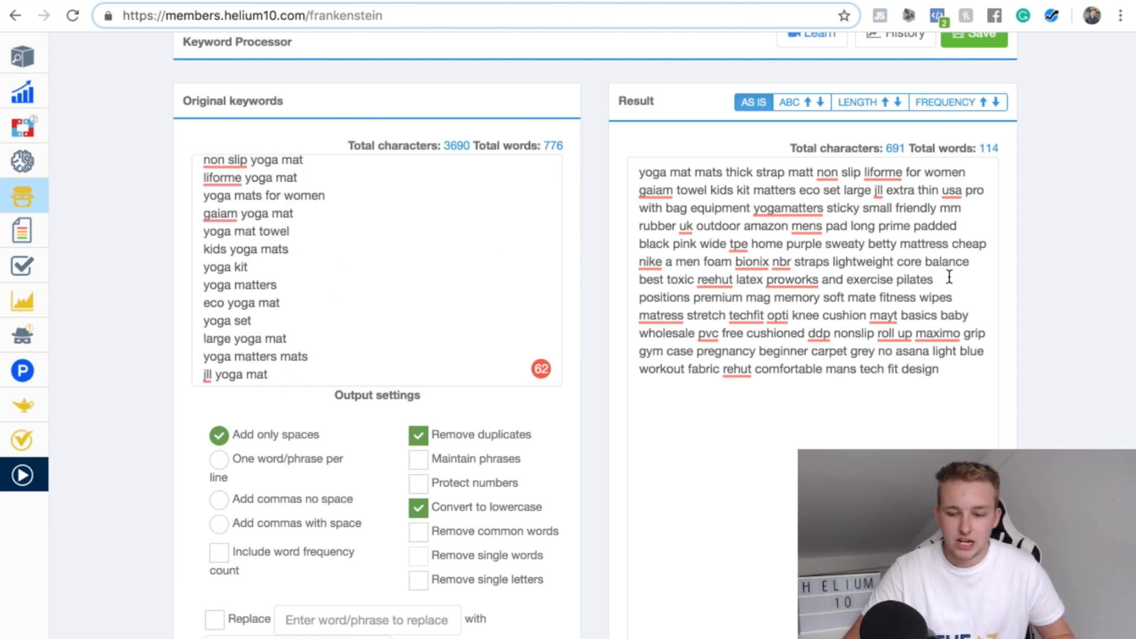
drag(940, 279, 639, 182)
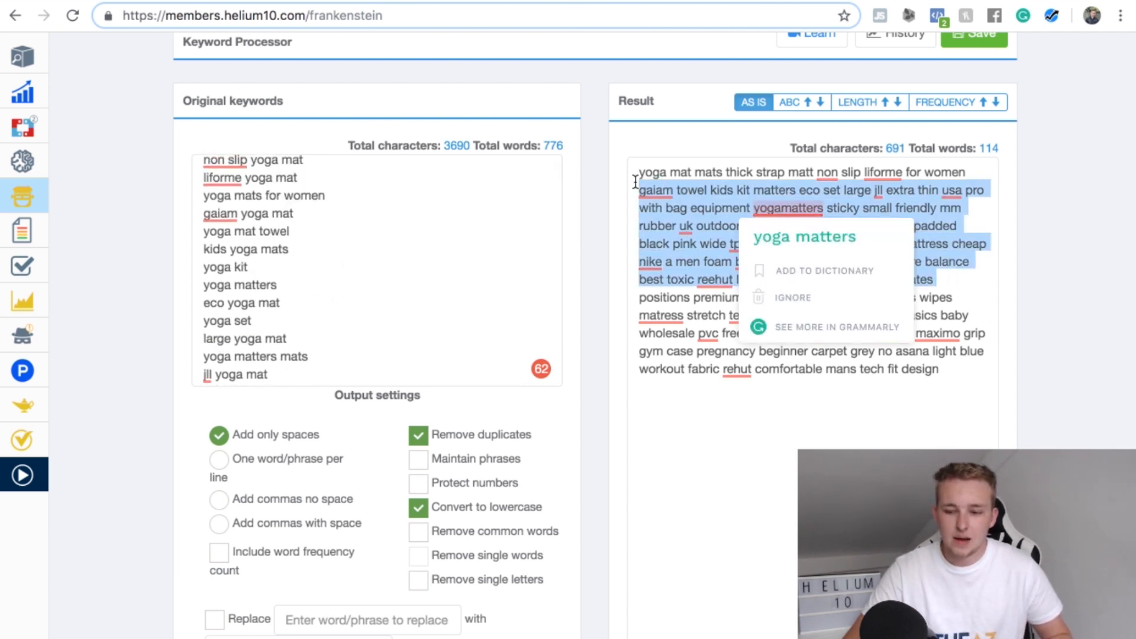
click(670, 225)
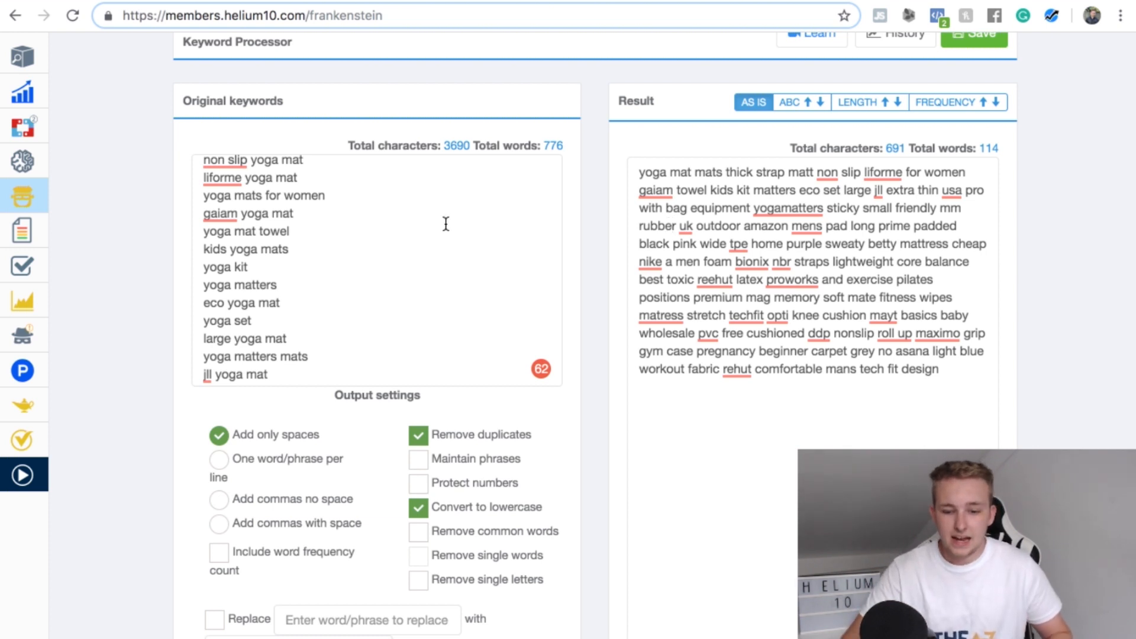
scroll(445, 225, up, 3)
scroll(445, 225, up, 5)
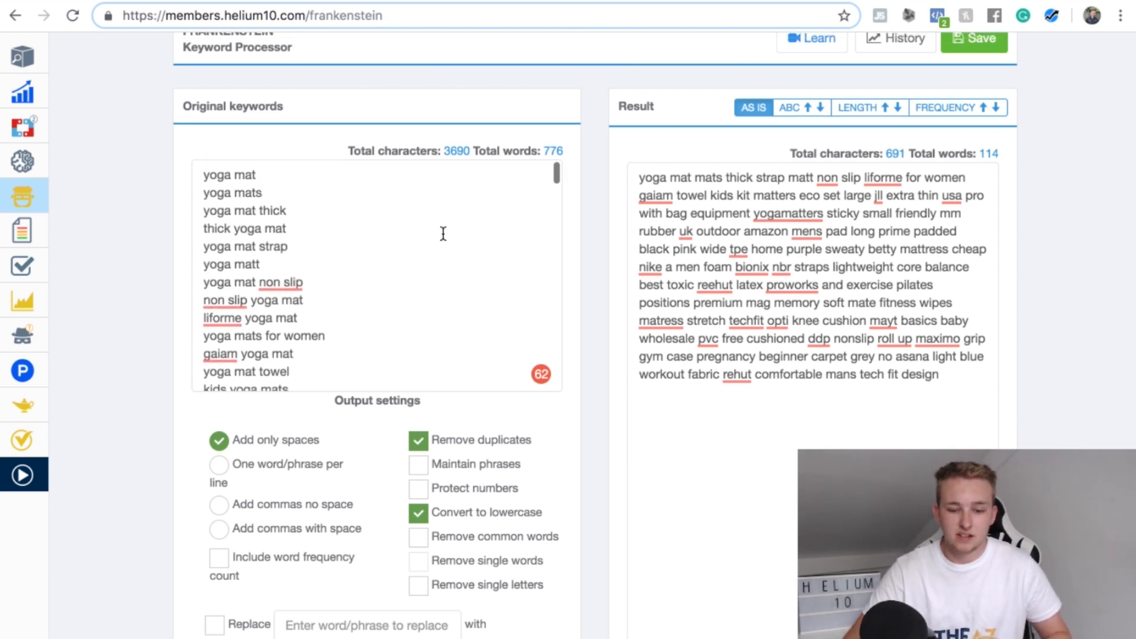
scroll(592, 403, down, 3)
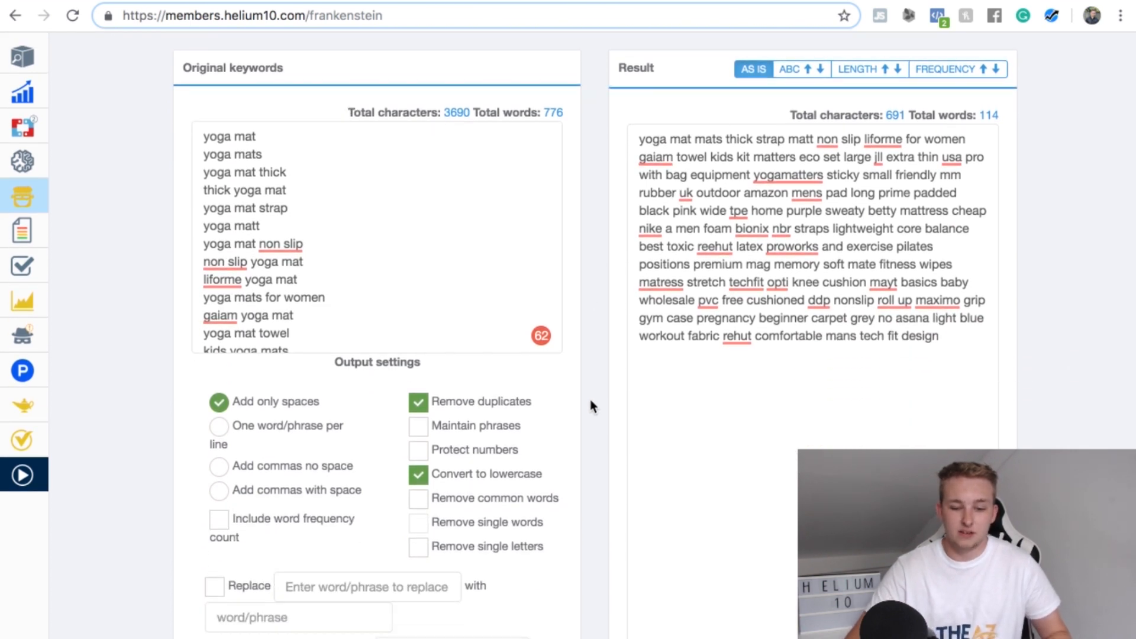
scroll(590, 405, down, 1)
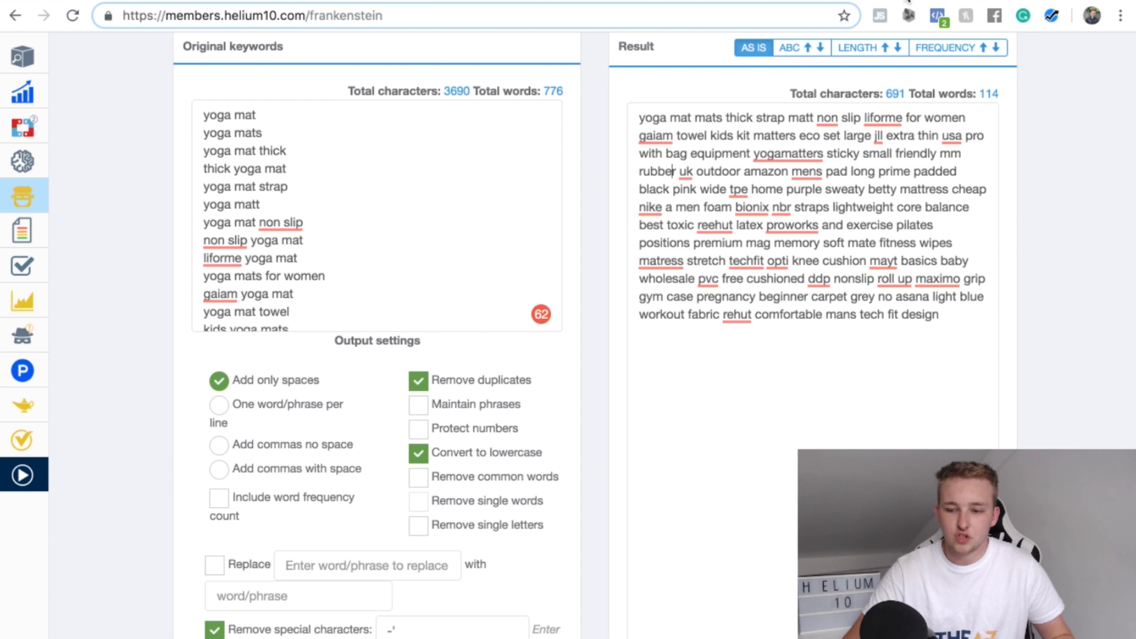
mouse_move(34, 198)
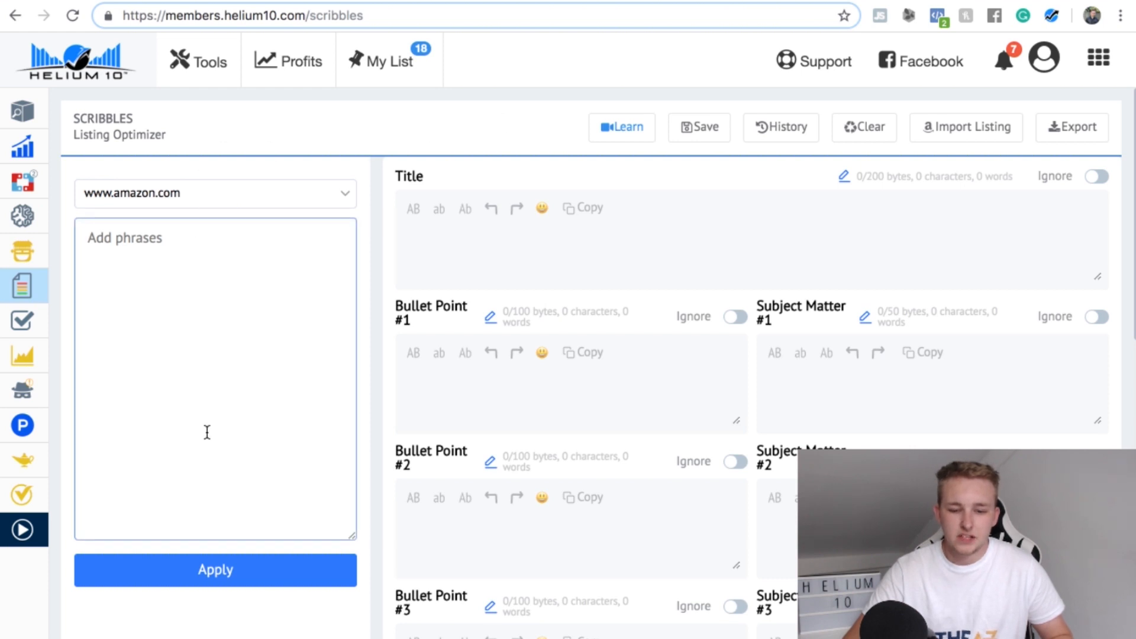
click(315, 201)
click(219, 424)
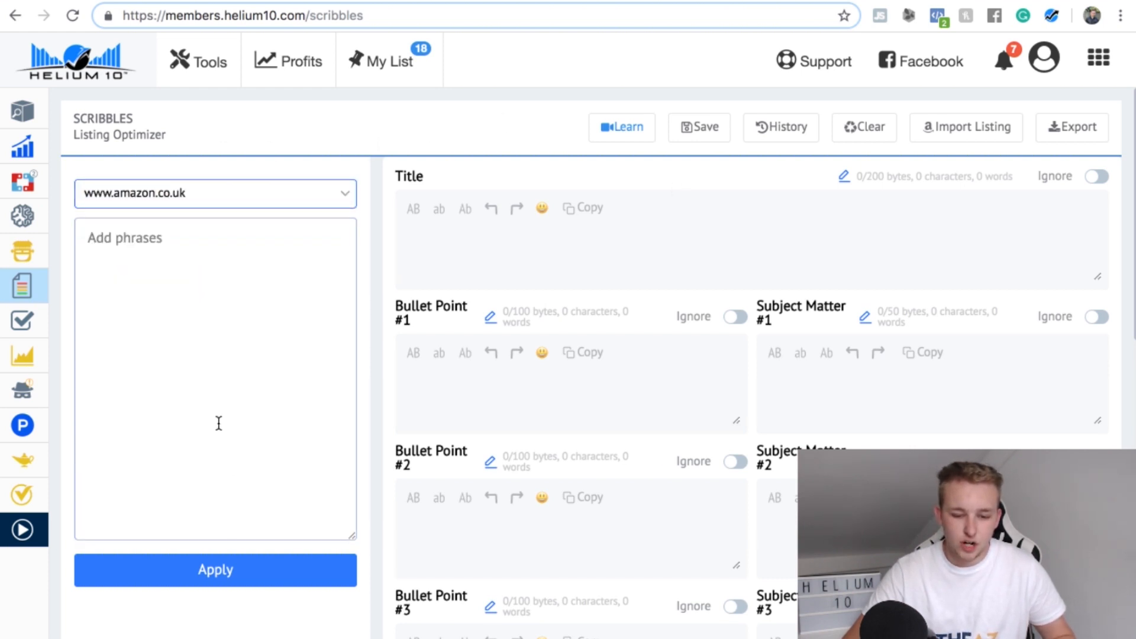
scroll(272, 371, down, 2)
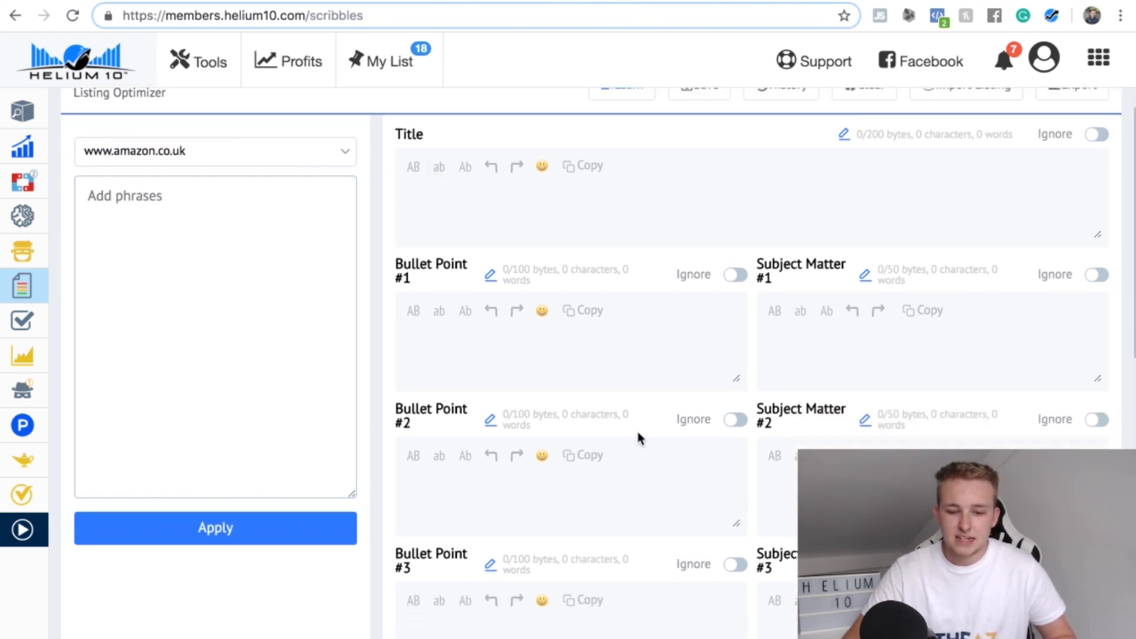
Step: Paste the copied yoga mat keyword phrases into the Scribbles phrase list and apply them
click(177, 202)
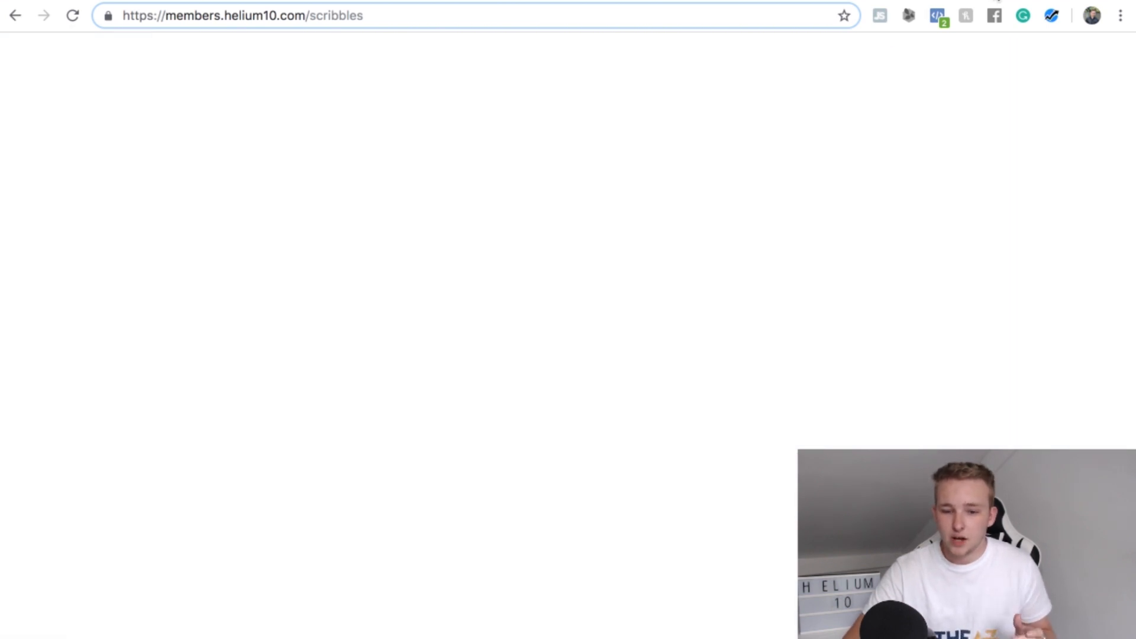
scroll(303, 296, up, 3)
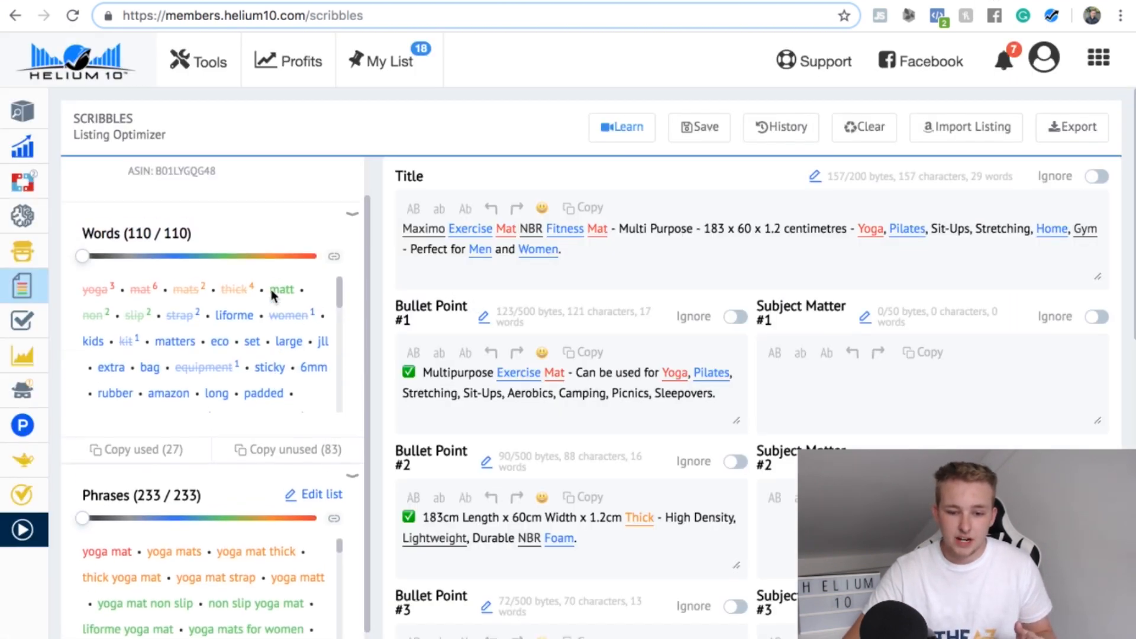
scroll(396, 344, down, 1)
scroll(336, 377, down, 1)
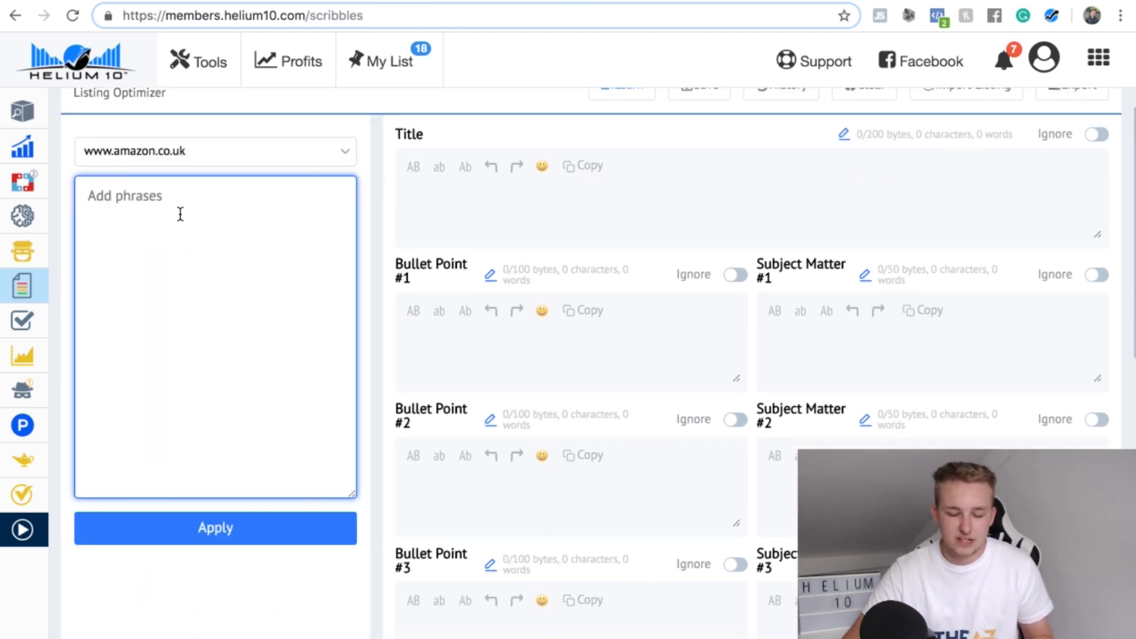
right_click(181, 213)
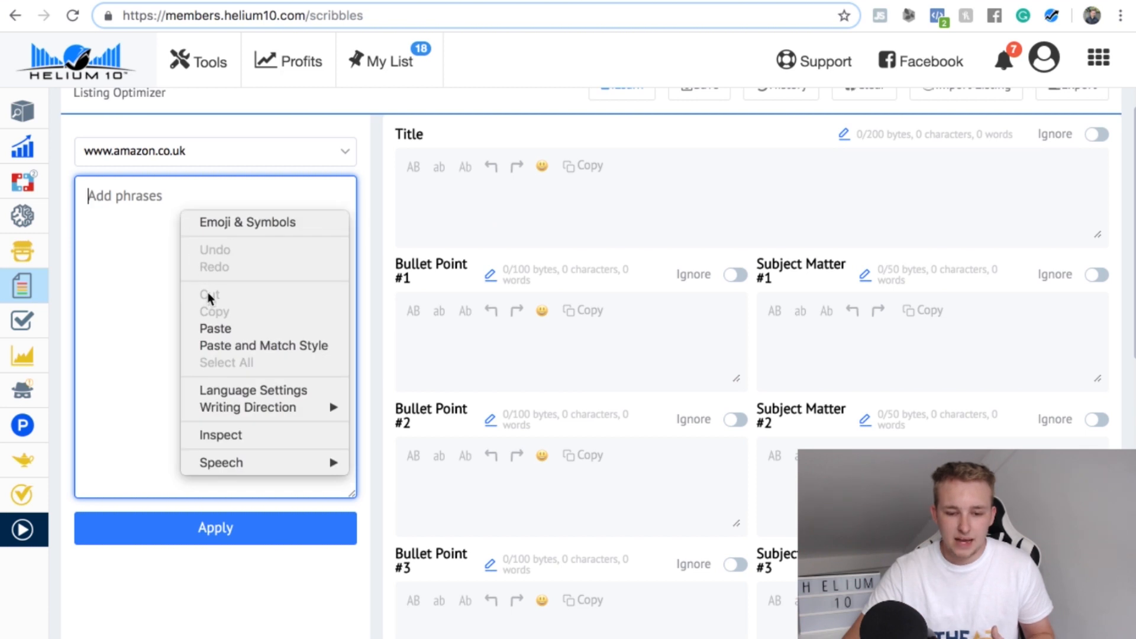
click(212, 329)
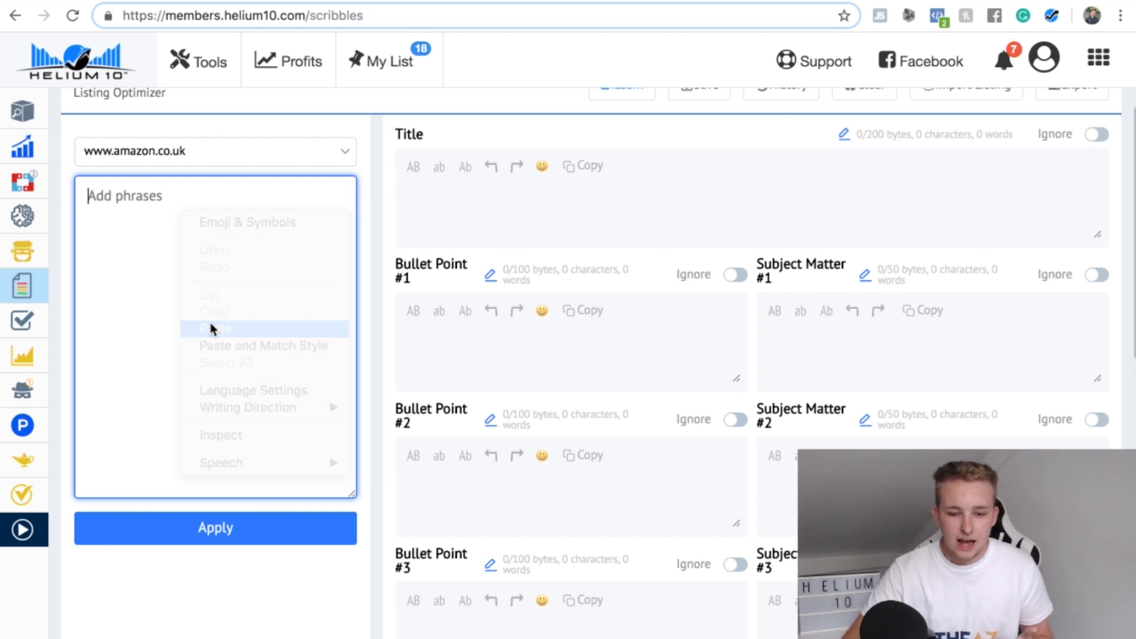
click(238, 541)
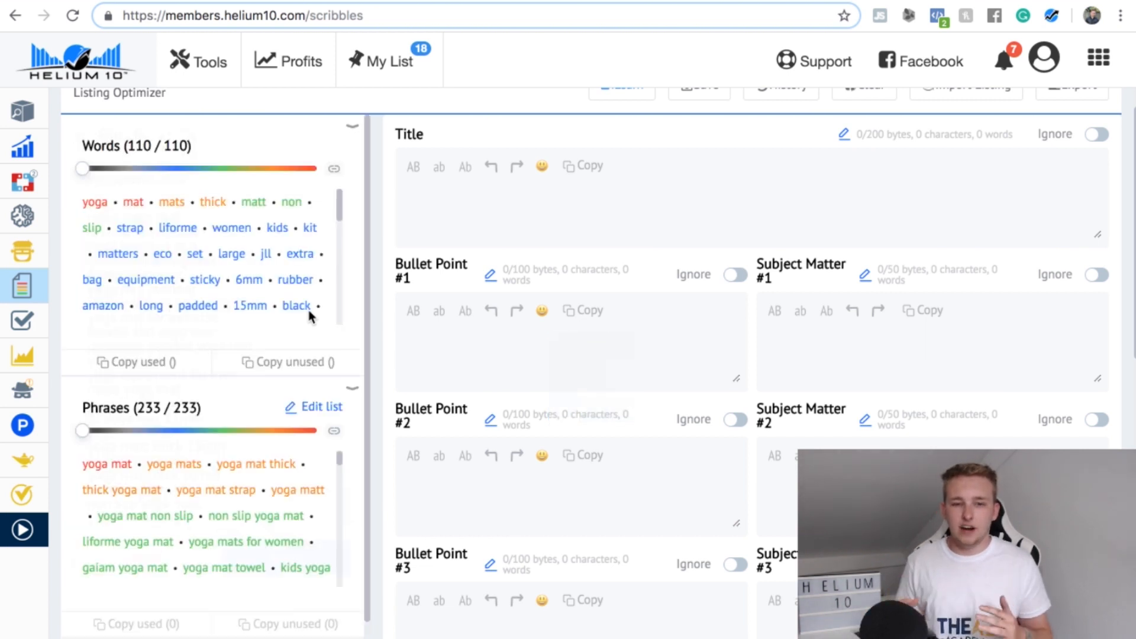
Step: Examine the colour-coded words and phrases and their use in the Maximo Fitness exercise mat listing's title and bullet points
scroll(309, 317, up, 1)
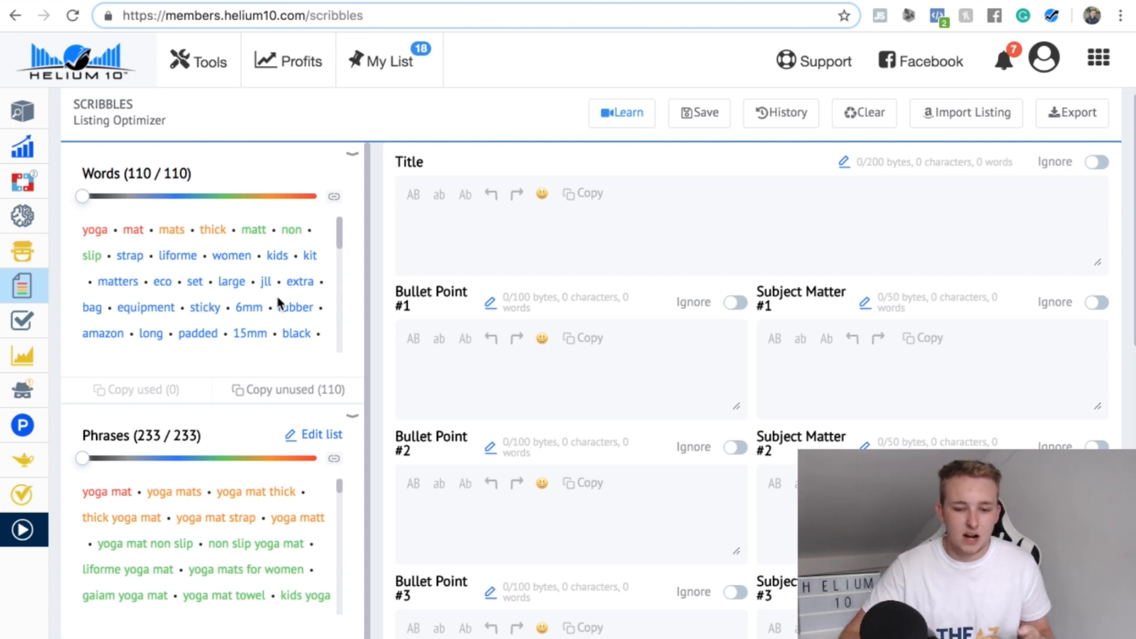
scroll(278, 302, up, 1)
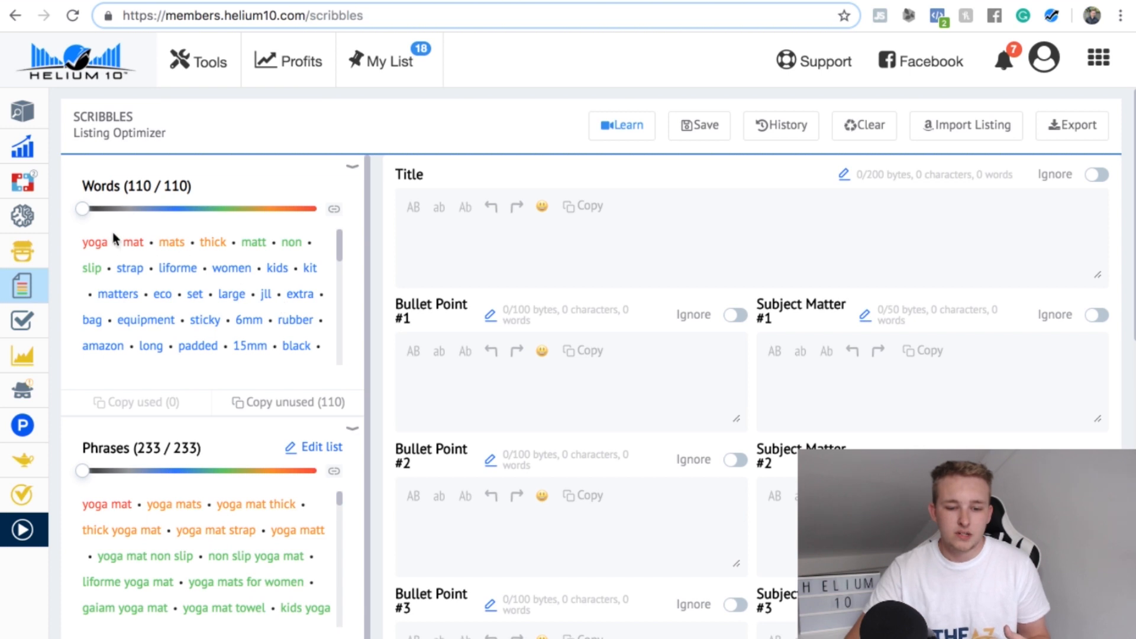
scroll(175, 406, down, 1)
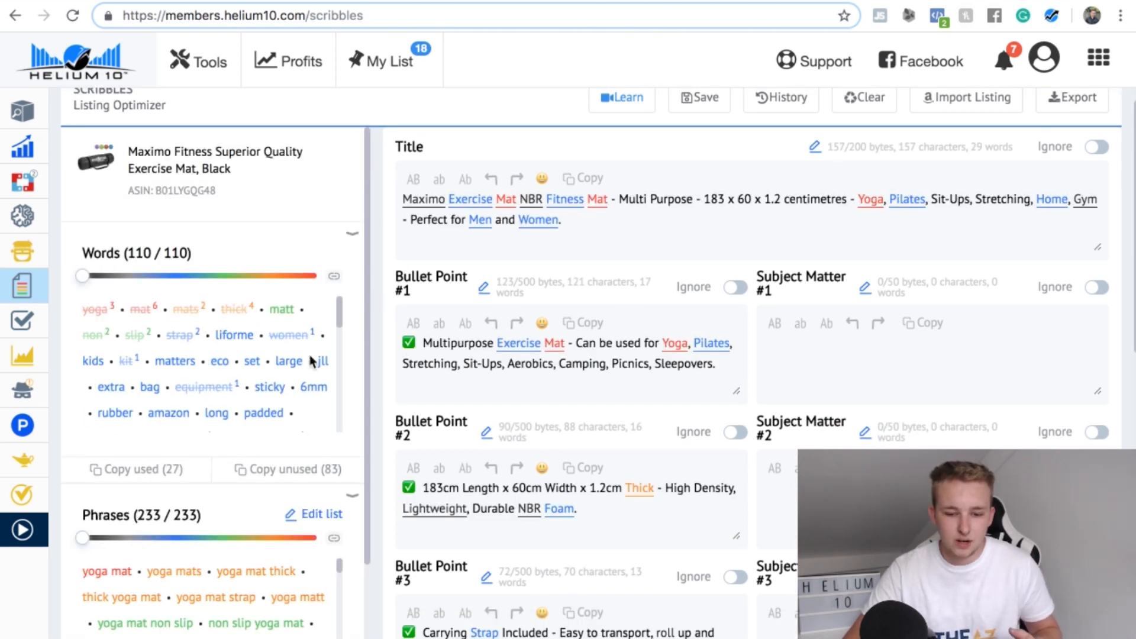
scroll(231, 364, up, 1)
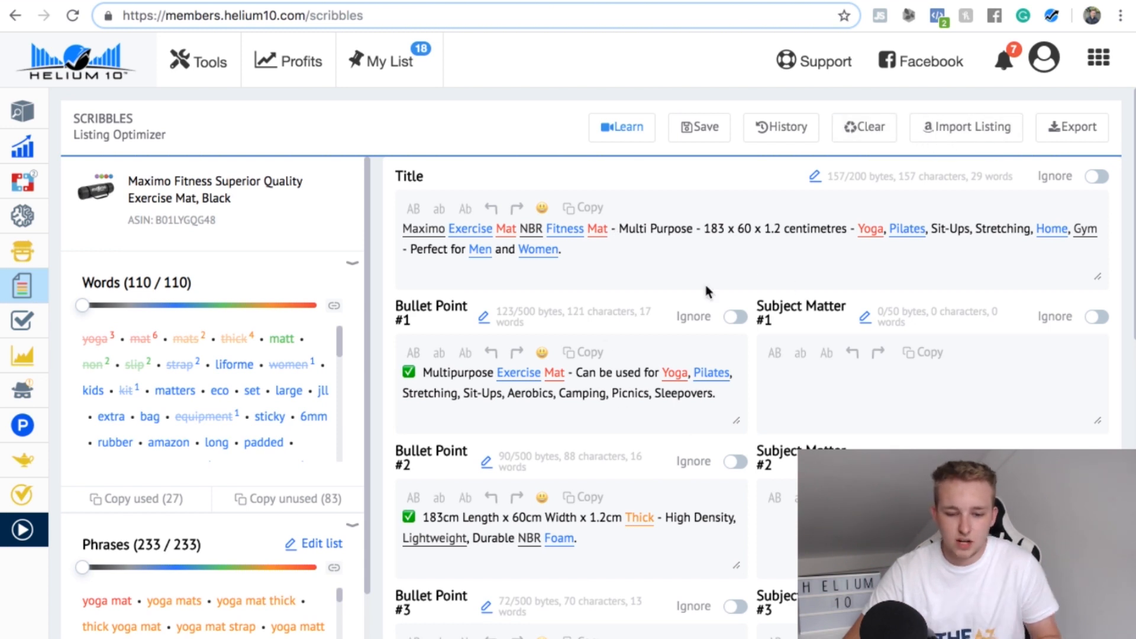
scroll(689, 322, down, 2)
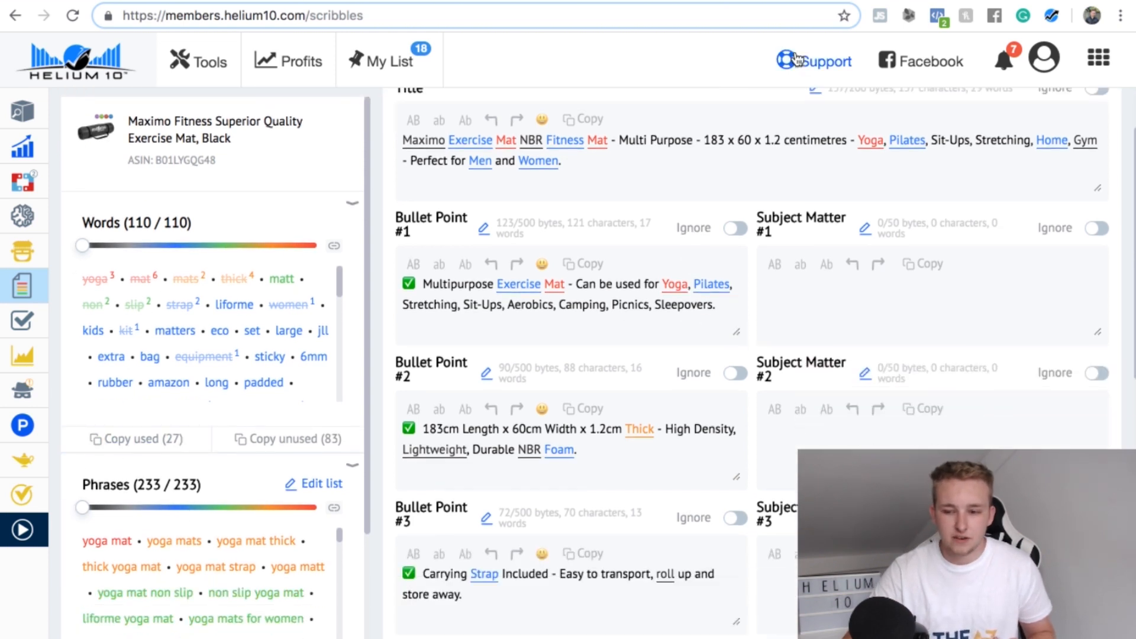
click(879, 2)
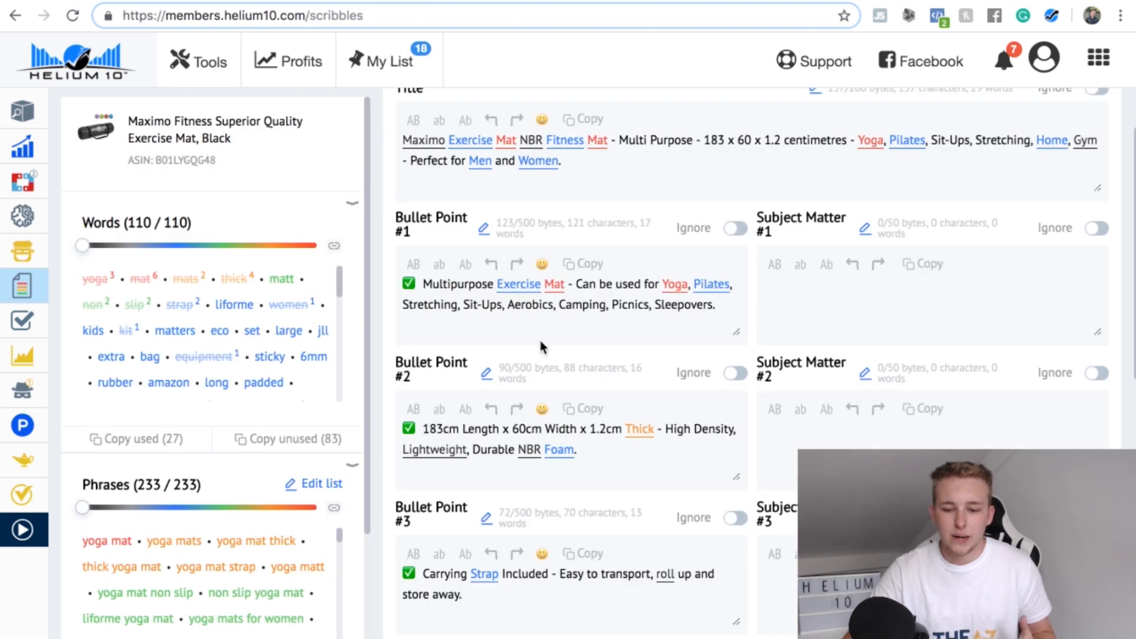
scroll(426, 322, up, 1)
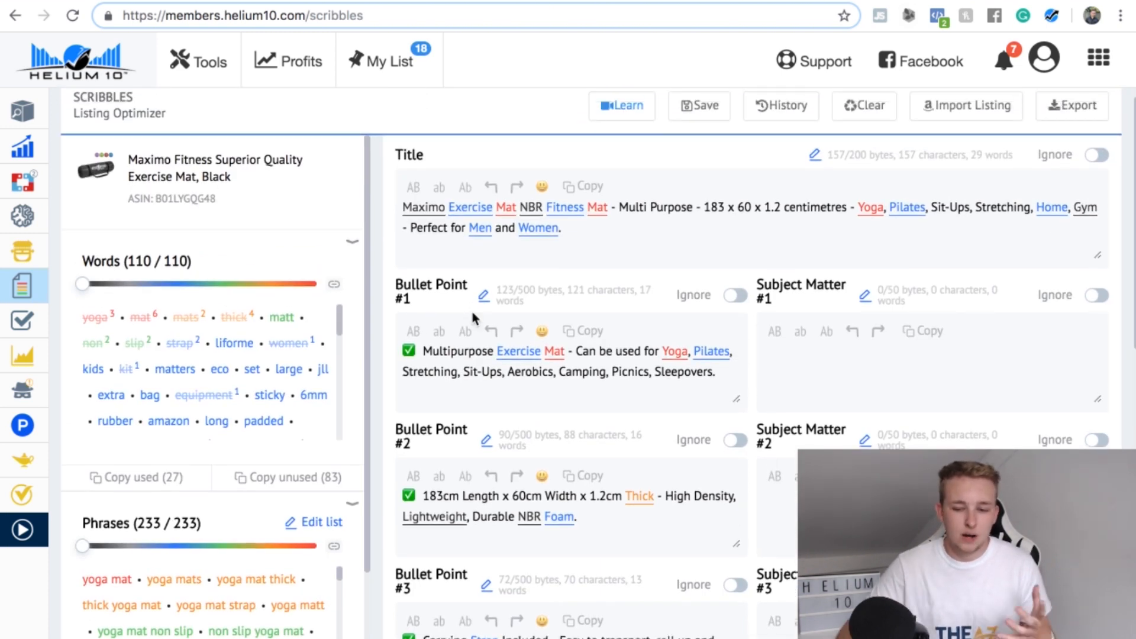
Step: Turn on Ignore for bullet points #1 to #5 and for the description
click(734, 295)
click(734, 441)
scroll(733, 444, down, 1)
click(735, 548)
scroll(735, 554, down, 5)
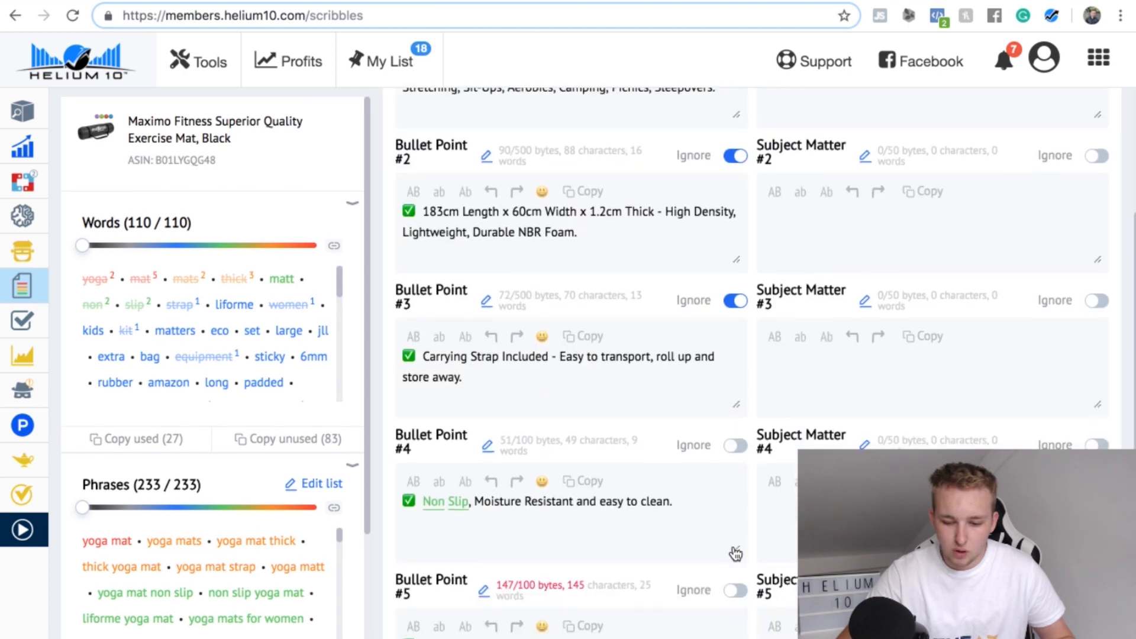
click(735, 400)
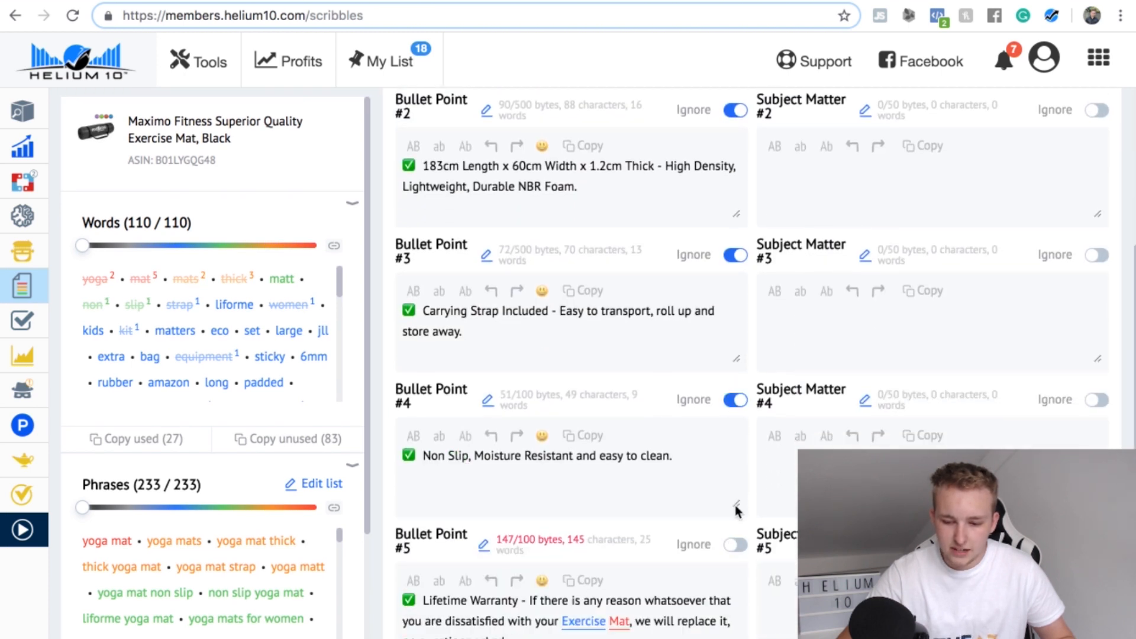
click(736, 545)
scroll(736, 553, down, 1)
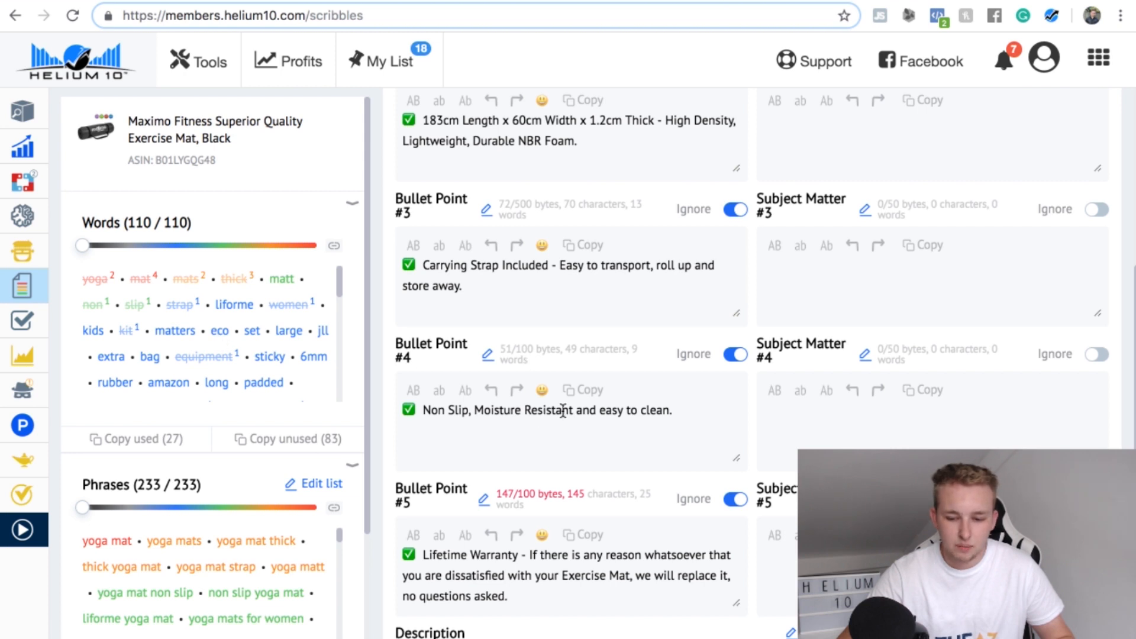
scroll(644, 430, down, 1)
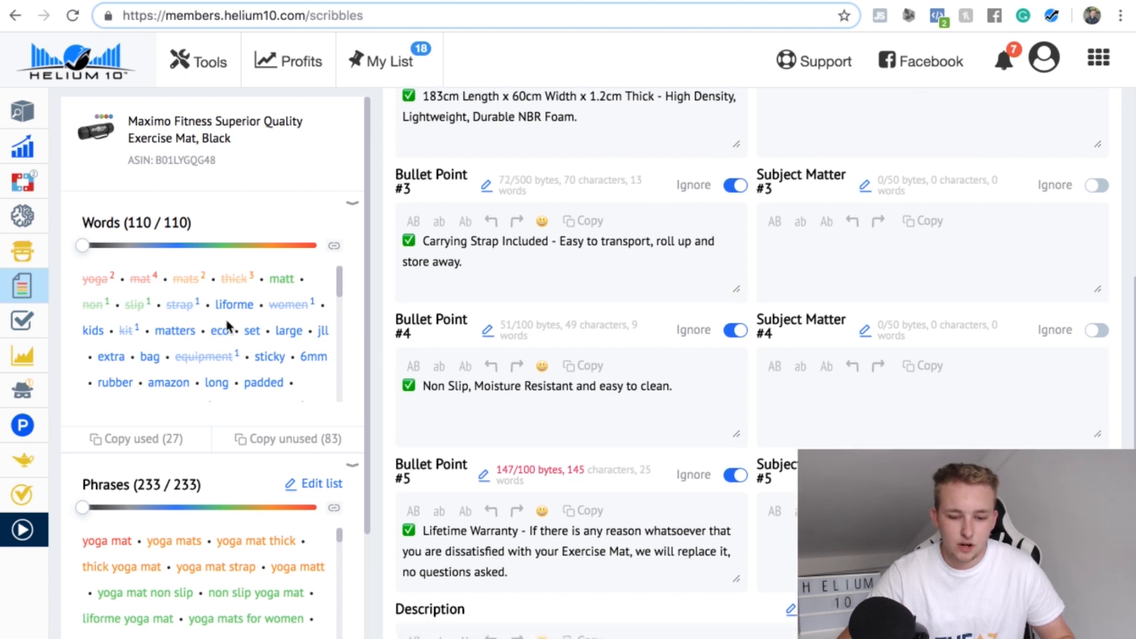
scroll(636, 466, down, 5)
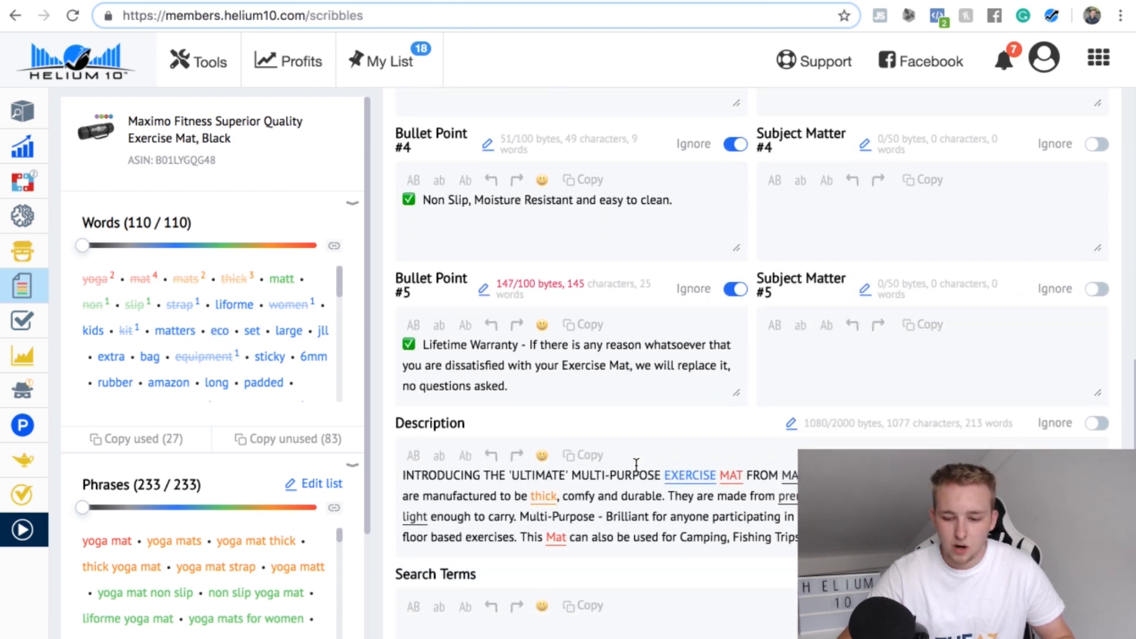
click(1098, 432)
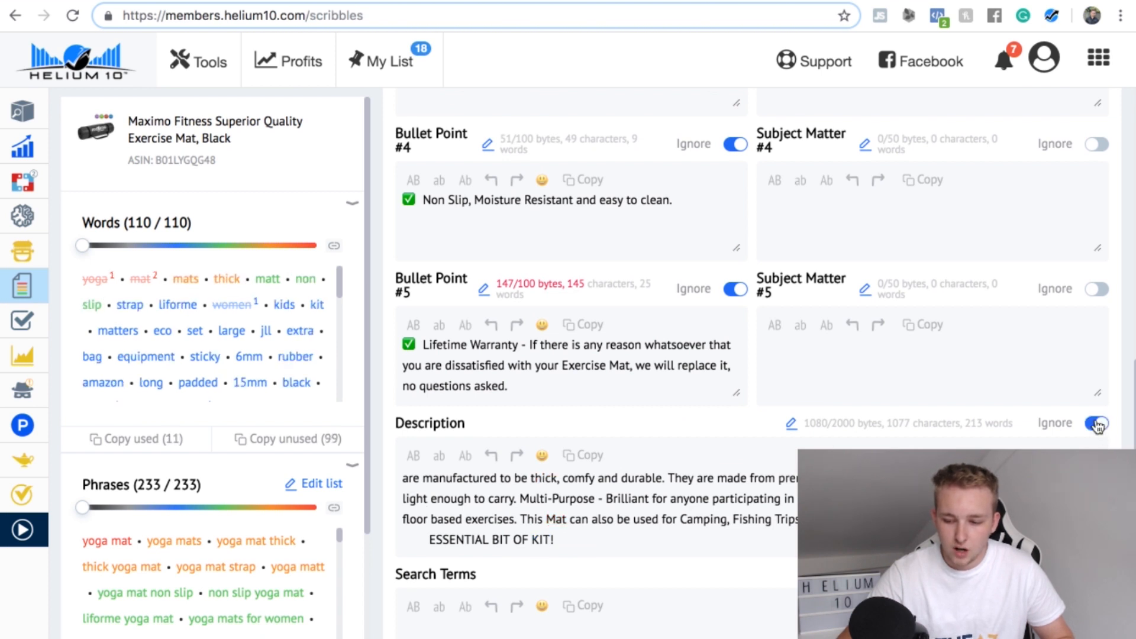
Step: Examine which yoga mat words and phrases are used when only the title counts, reading through both keyword lists
scroll(744, 325, up, 10)
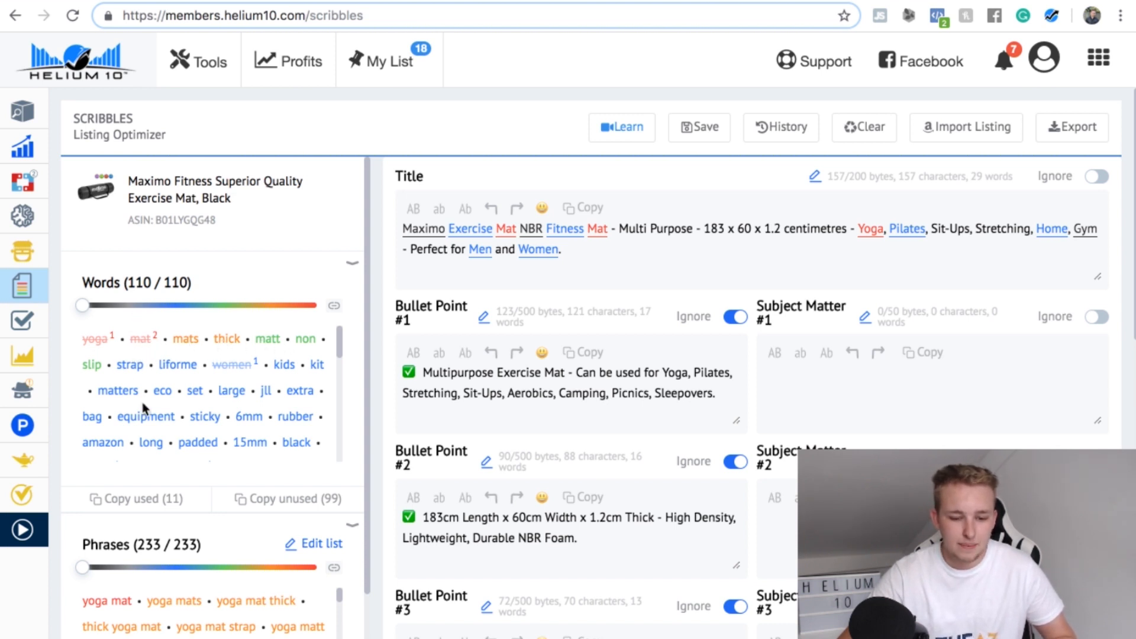
scroll(239, 408, down, 4)
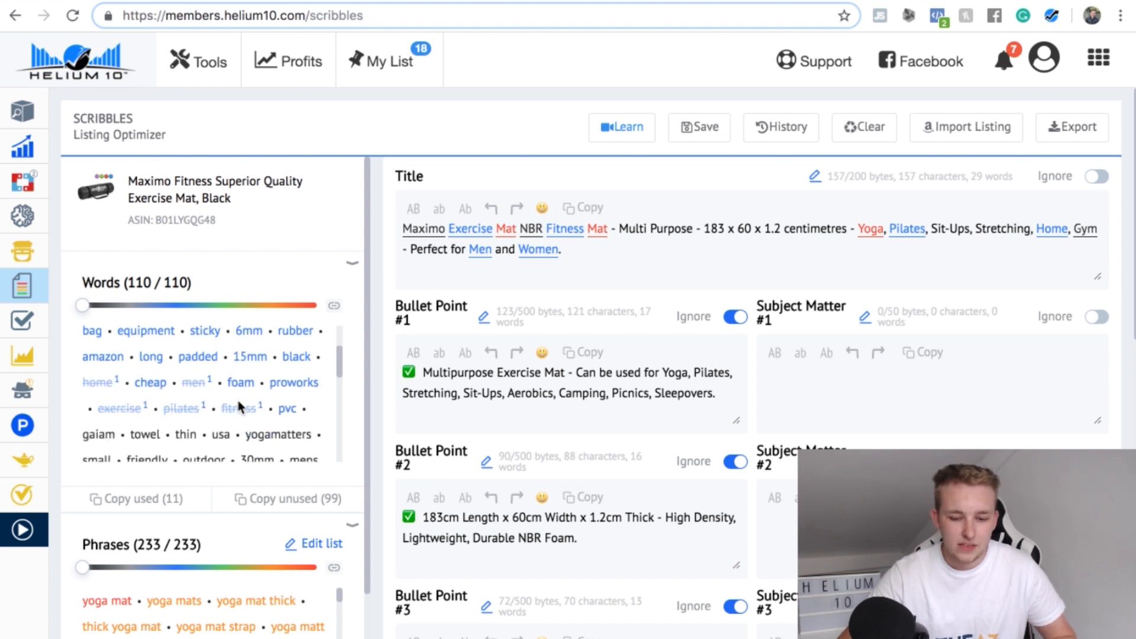
scroll(239, 407, up, 5)
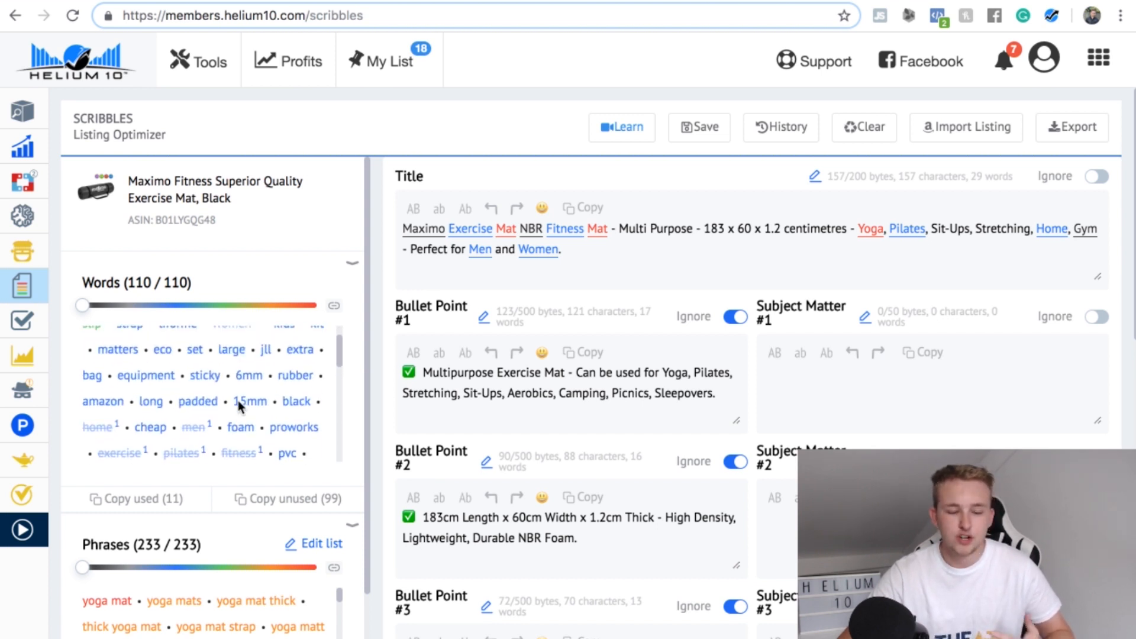
scroll(355, 521, down, 2)
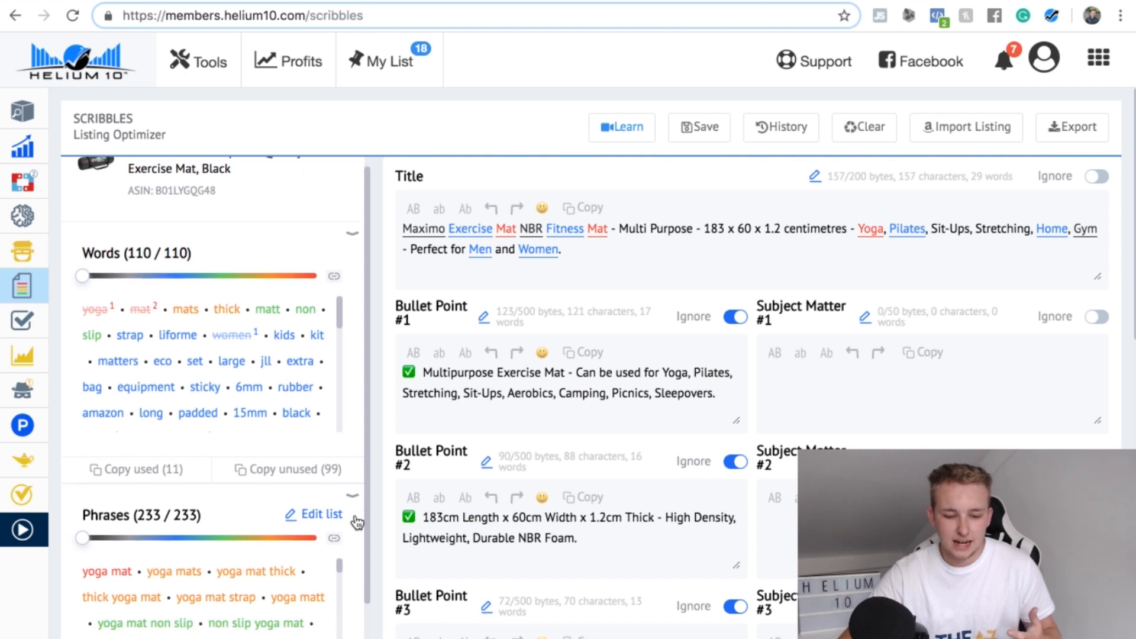
scroll(258, 532, down, 2)
scroll(258, 533, up, 4)
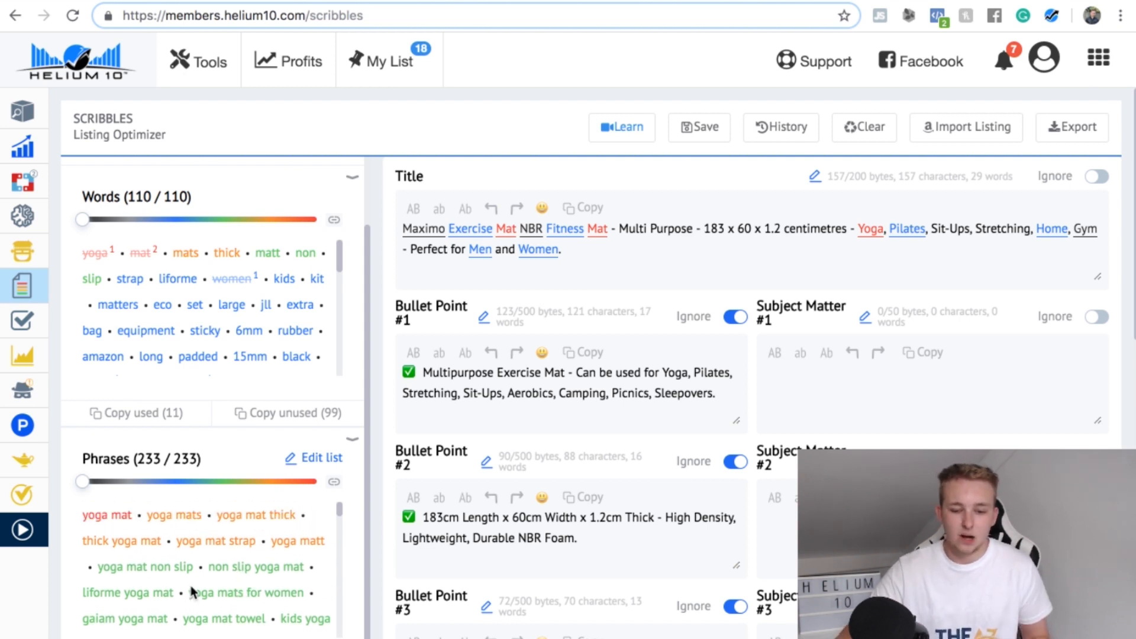
scroll(229, 563, down, 2)
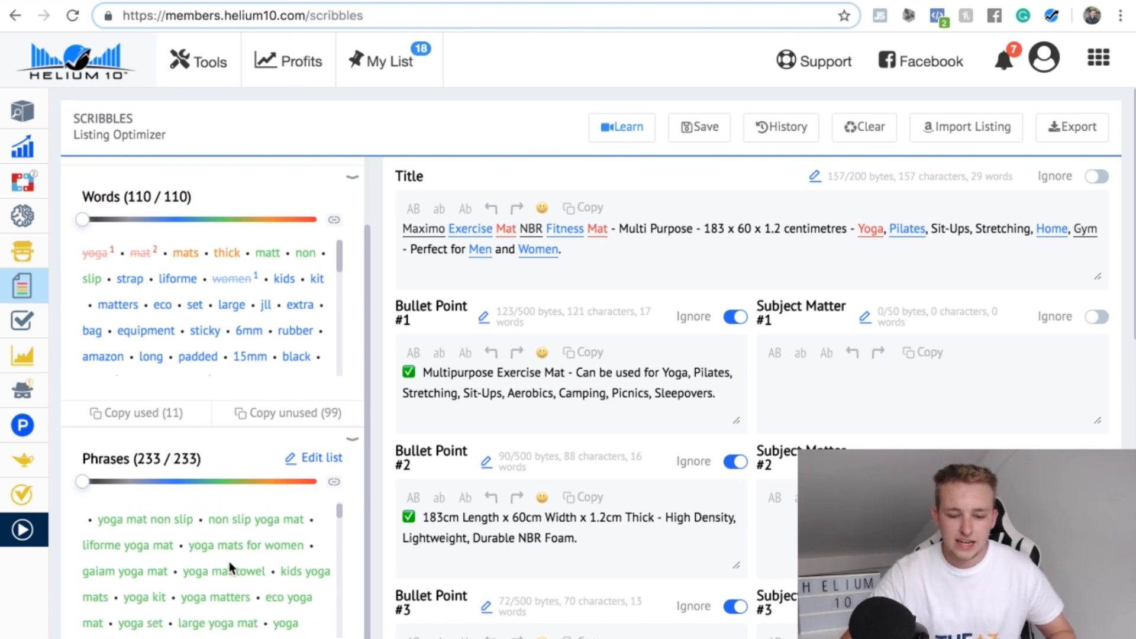
scroll(381, 567, down, 1)
scroll(280, 531, down, 10)
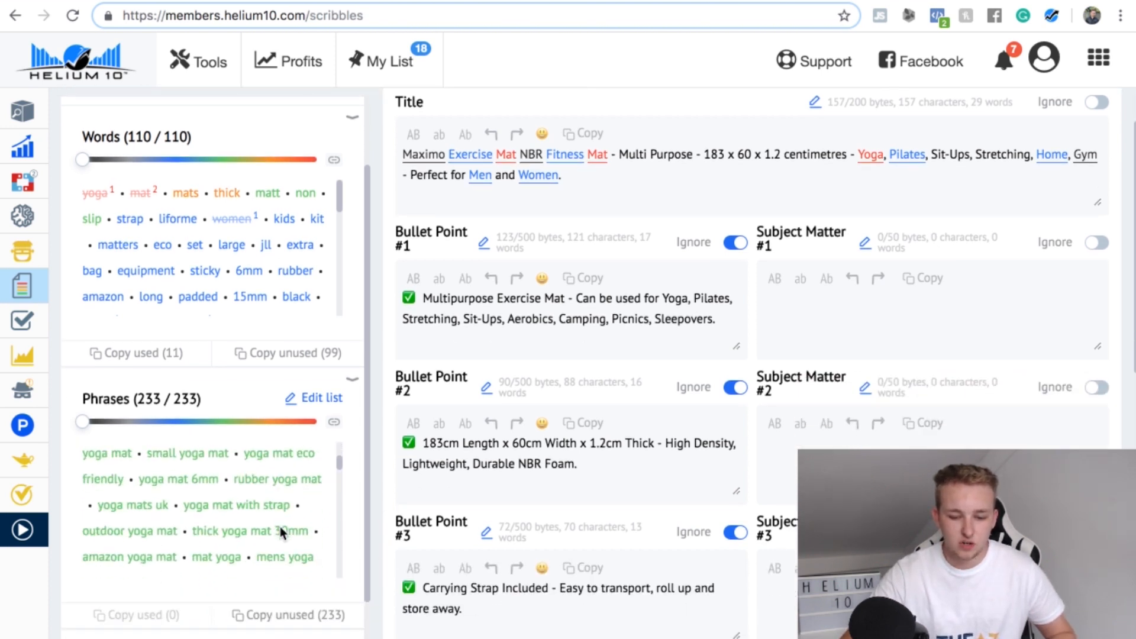
scroll(281, 532, down, 2)
scroll(280, 532, up, 12)
scroll(281, 531, up, 2)
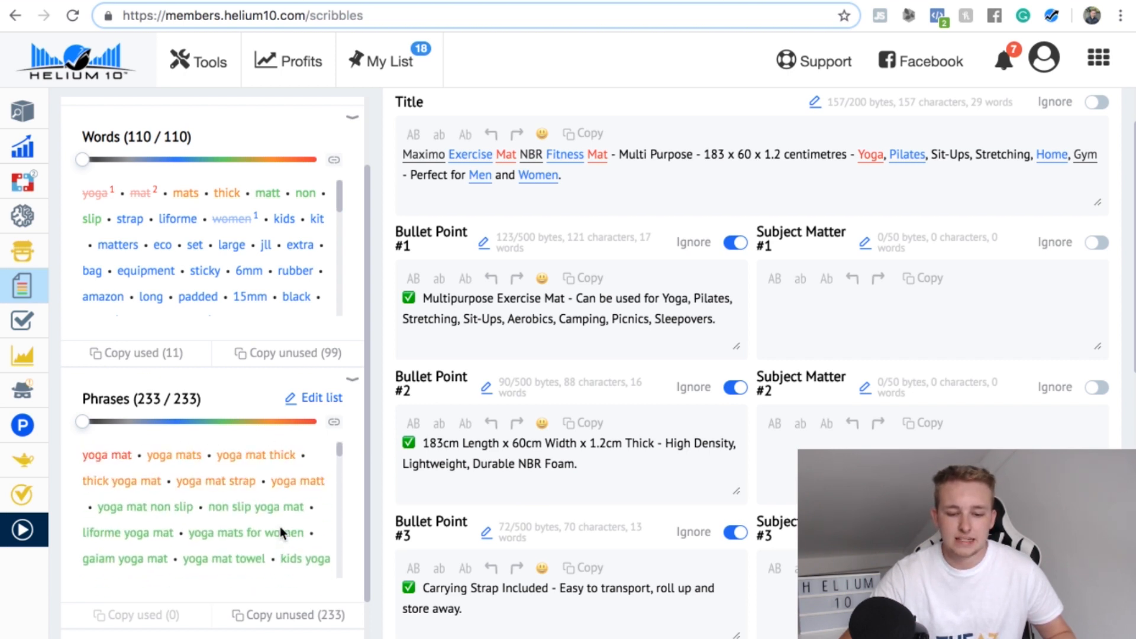
Step: Filter the phrase list by colour rank, starting with red only, widening through orange and green, and ending at the blue range
drag(90, 431, 269, 434)
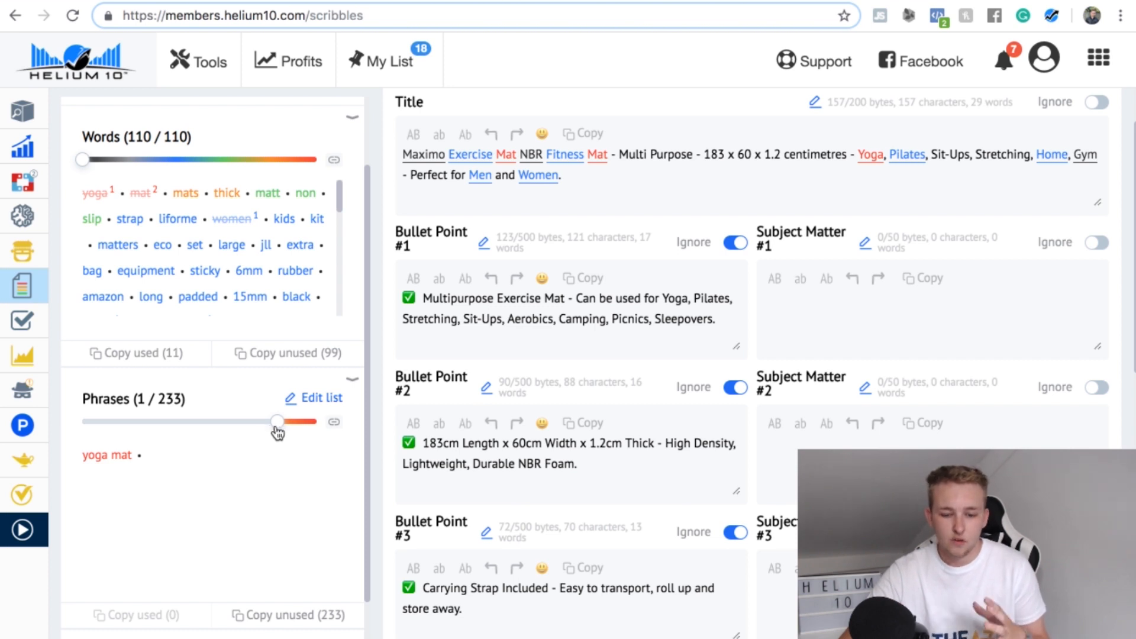
drag(277, 434, 243, 432)
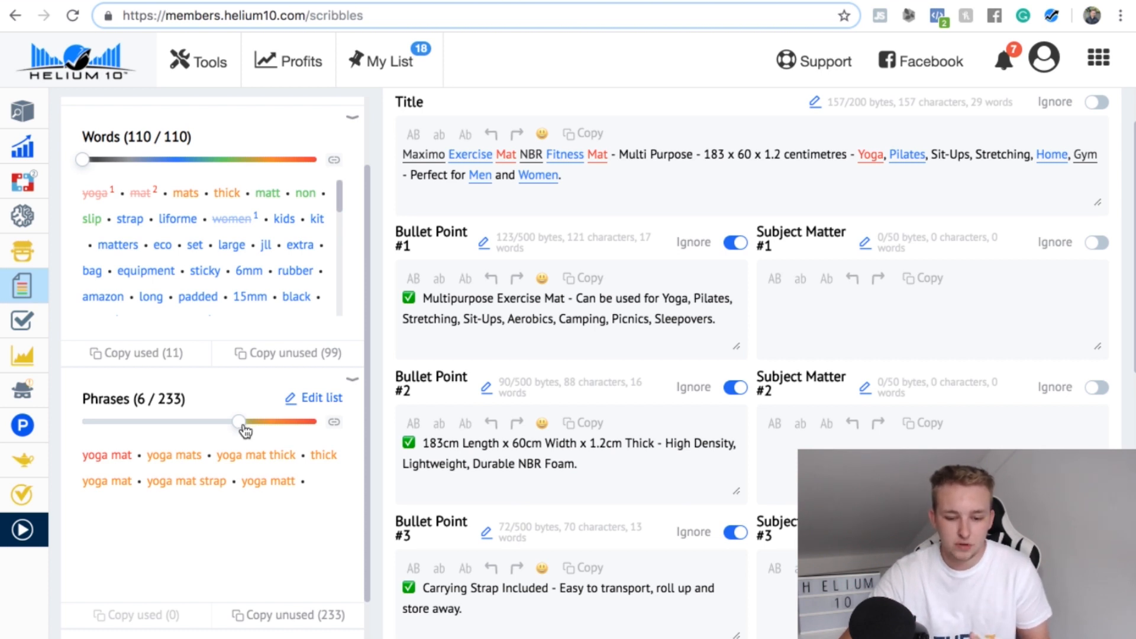
drag(242, 432, 212, 433)
scroll(232, 486, down, 3)
scroll(232, 487, up, 3)
drag(204, 433, 154, 424)
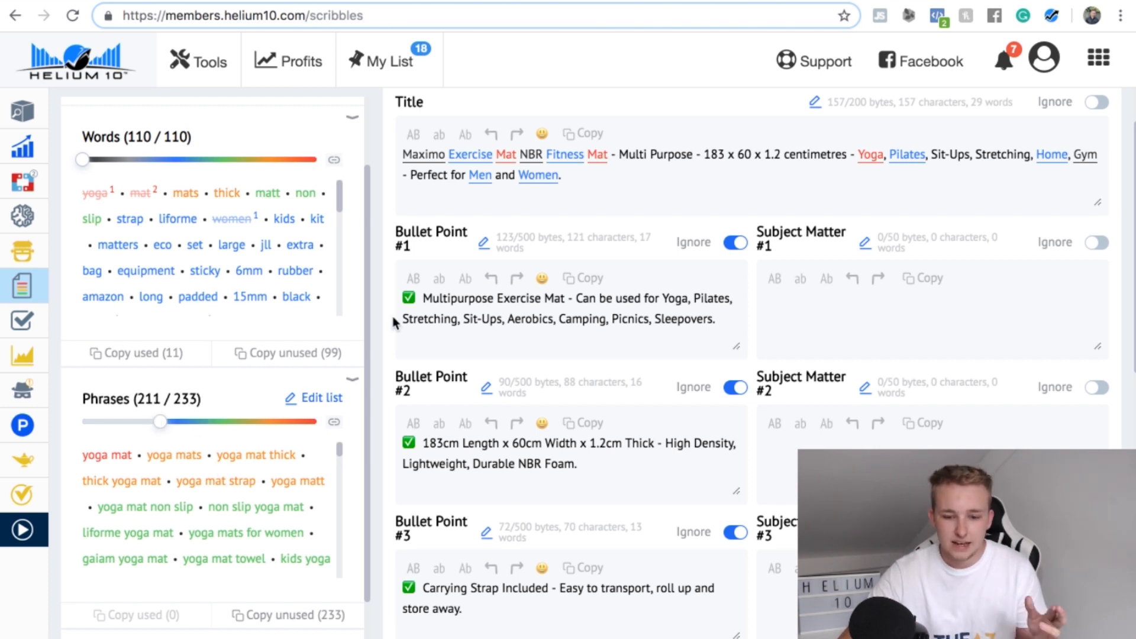
Step: Turn on Ignore for the title and turn it off for bullet point #1
scroll(393, 322, up, 1)
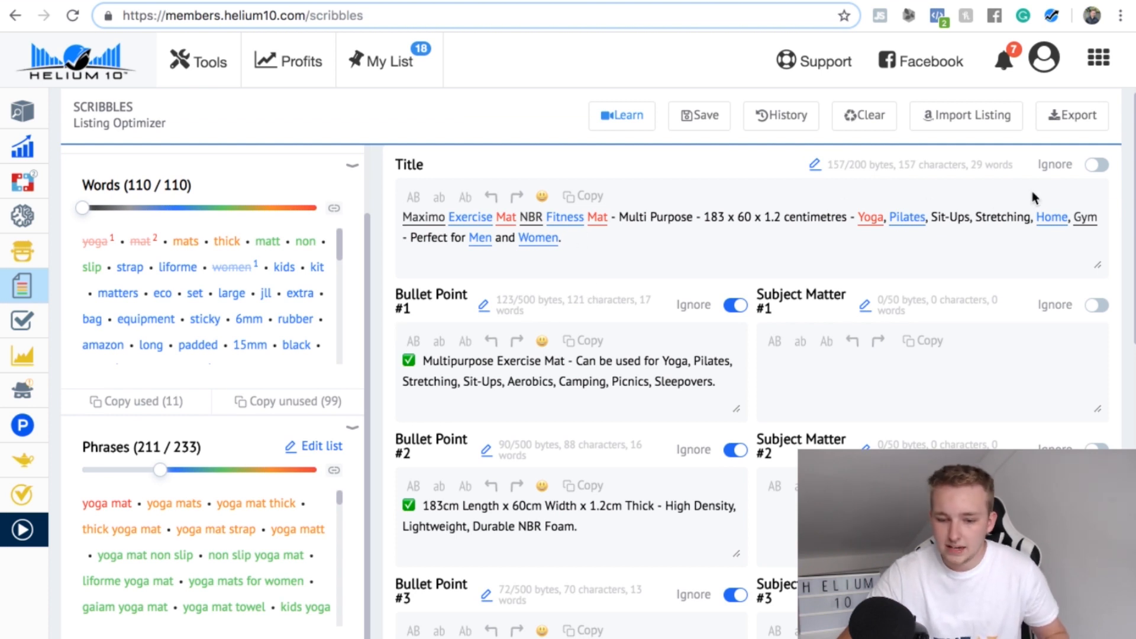
click(1095, 167)
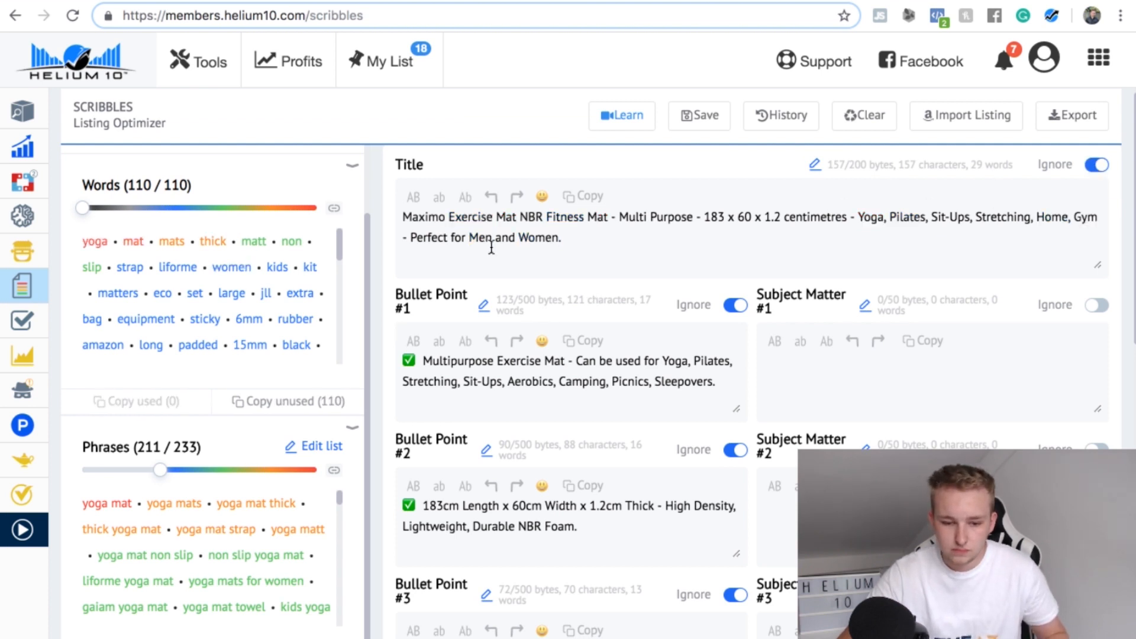
scroll(219, 305, up, 1)
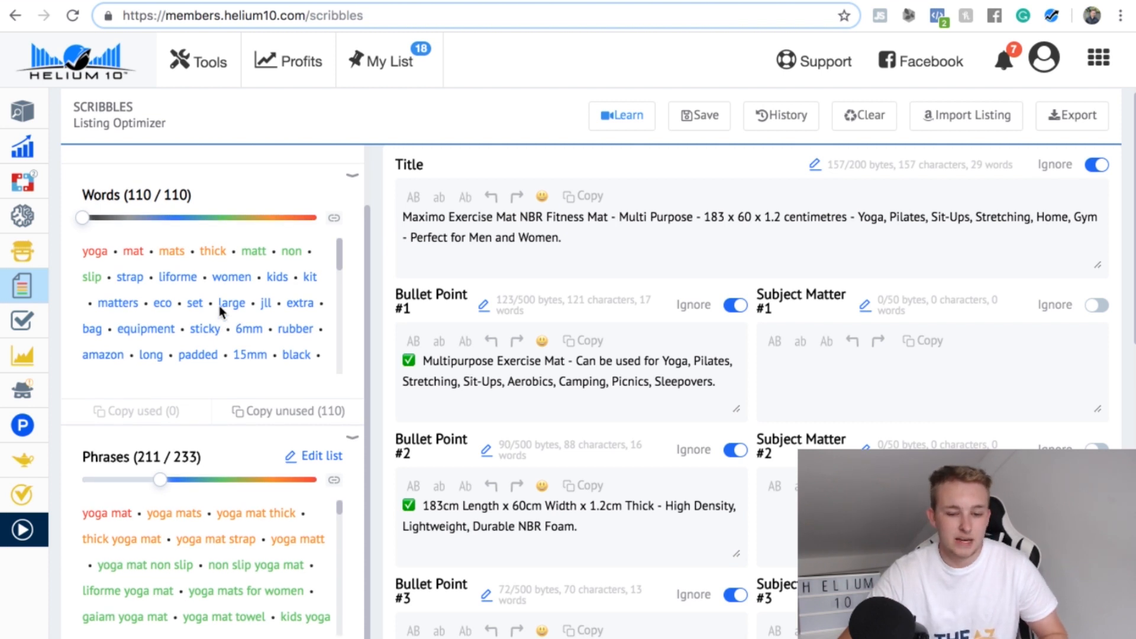
click(733, 307)
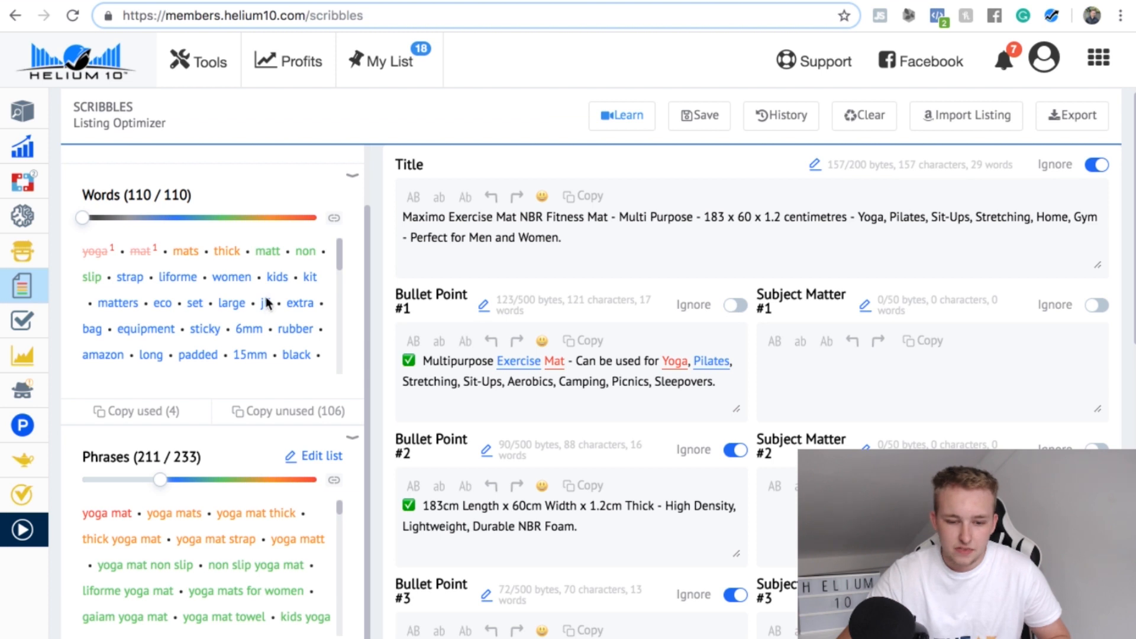
Step: Delete the entire text of bullet point #1
click(545, 395)
key(ctrl+a)
key(BackSpace)
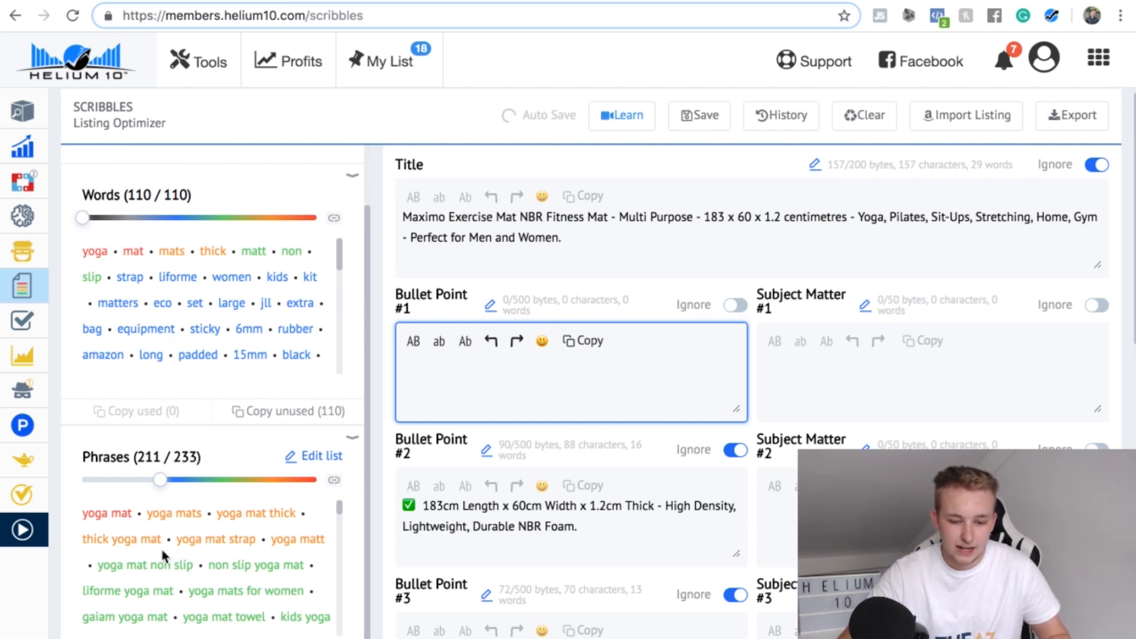
scroll(201, 555, down, 1)
scroll(201, 555, up, 1)
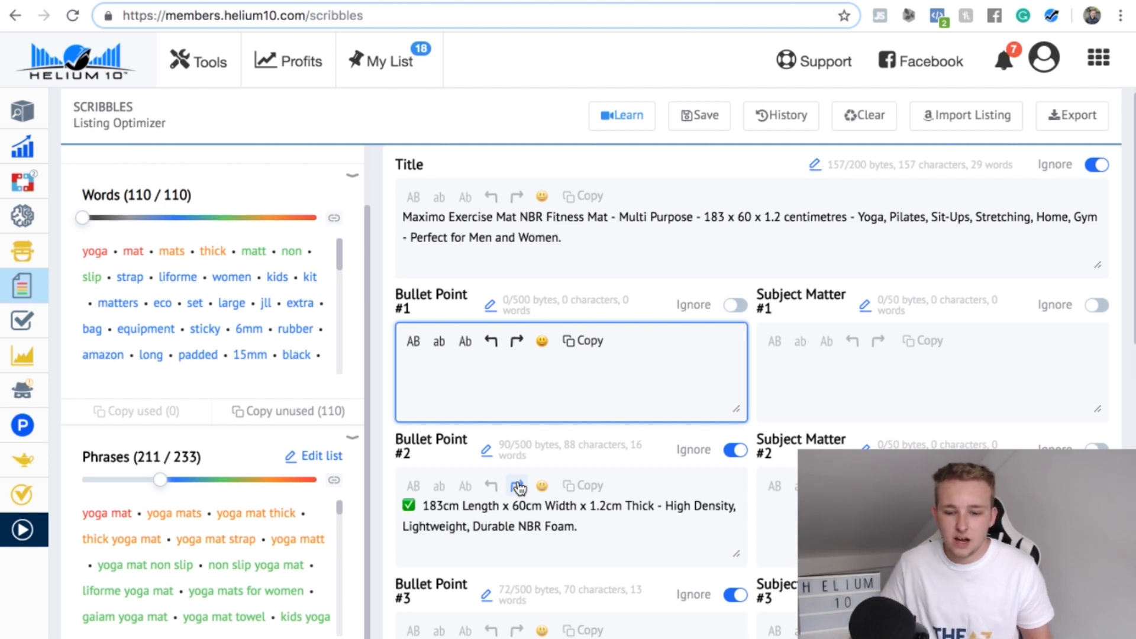
Step: Write "Yoga mat long yoga mat non slip yoga thick mat home yoga mat" in bullet point #1 and check the keyword usage
text(Yoga )
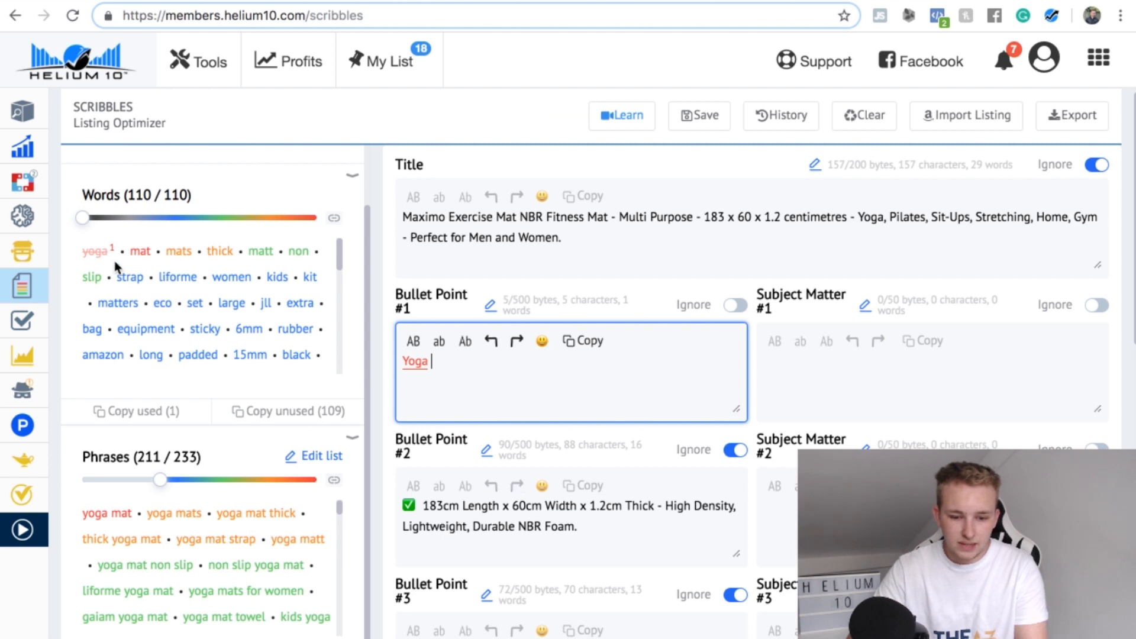
text(mat )
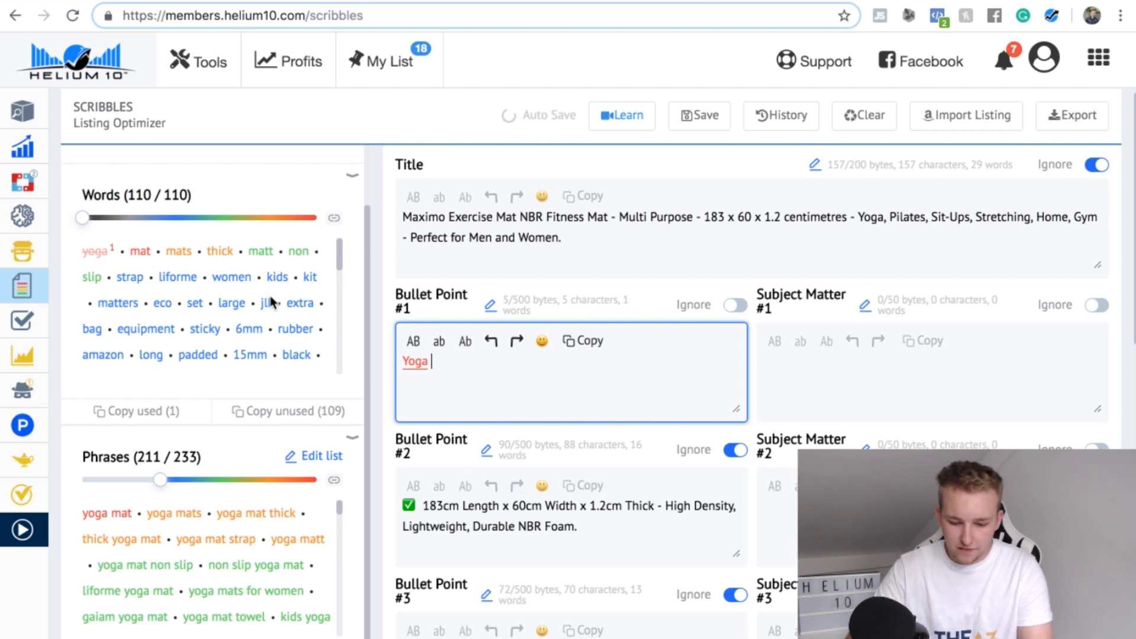
text(long yog)
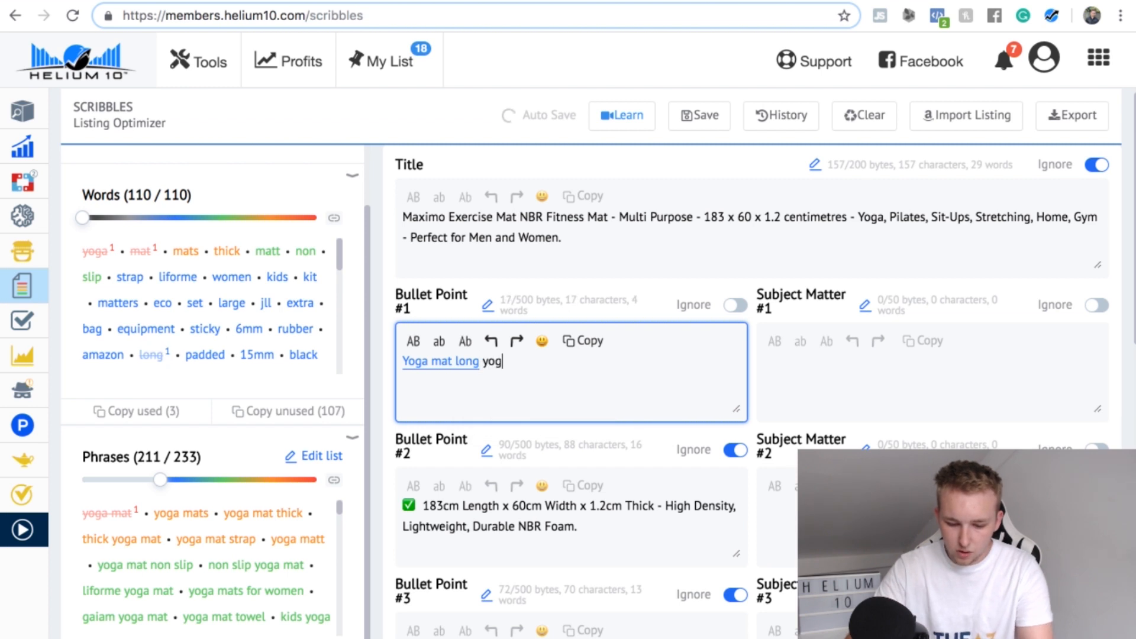
text(a mat )
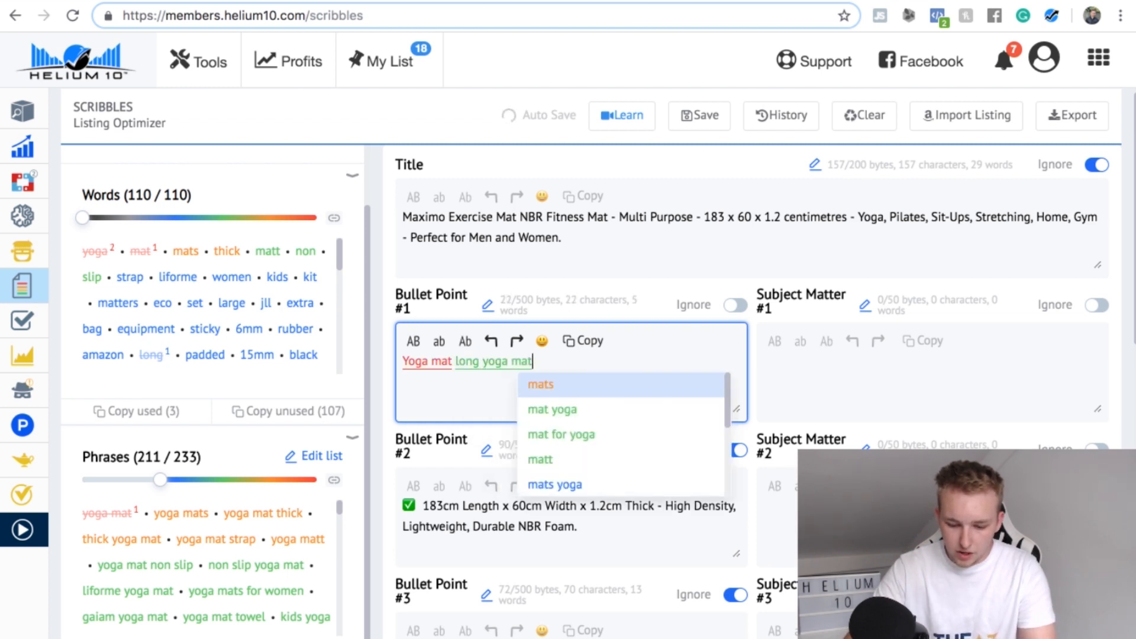
text(non sli)
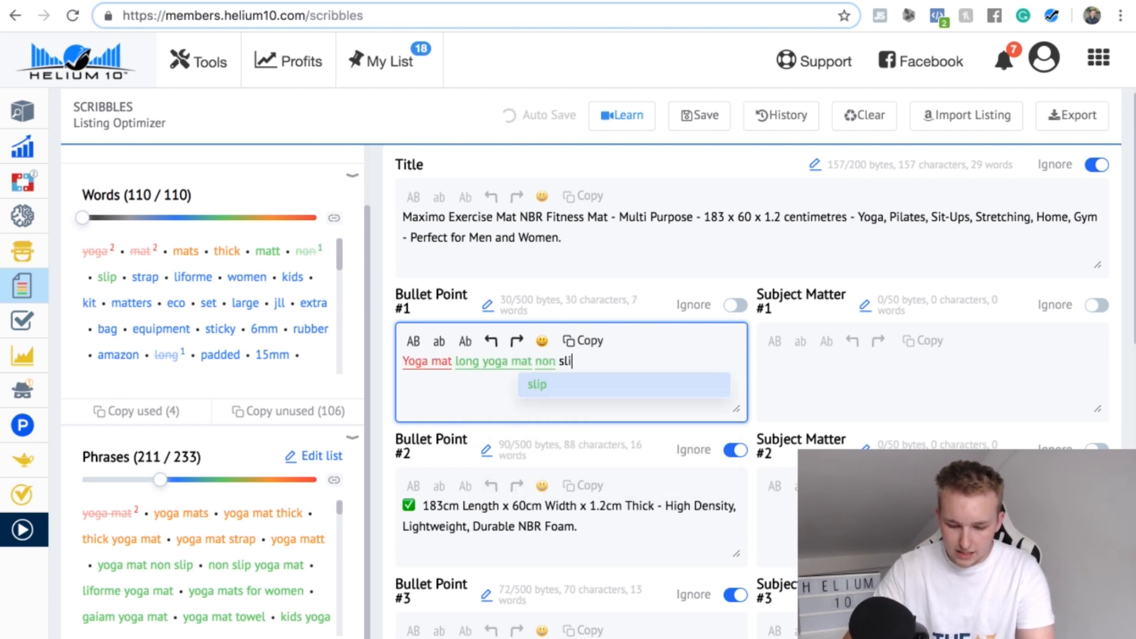
text(p yoga)
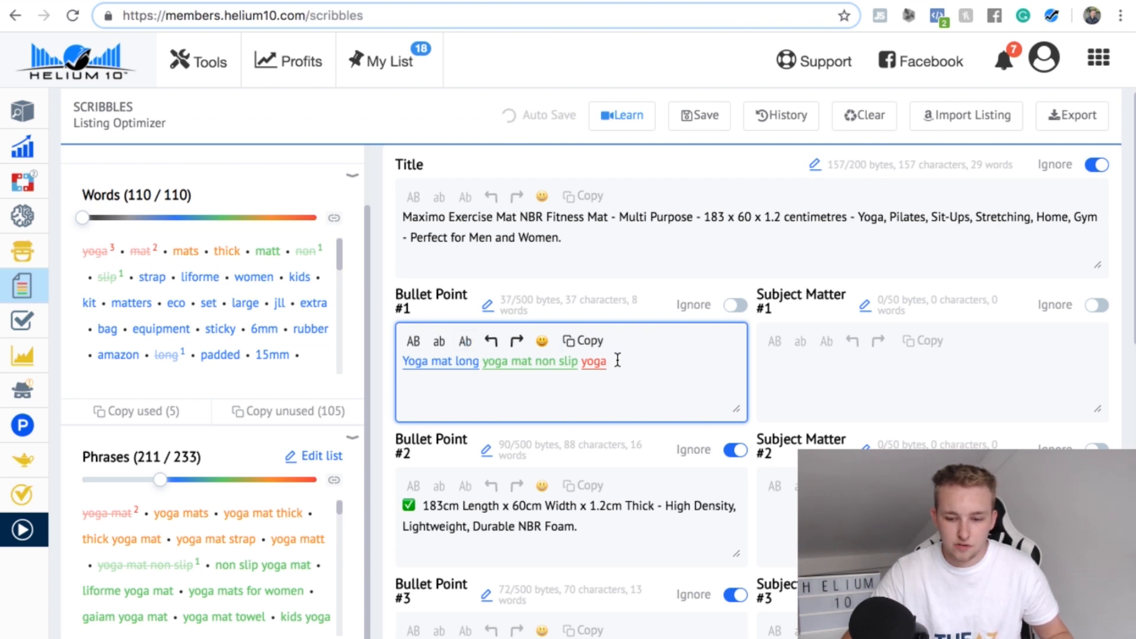
text(thick)
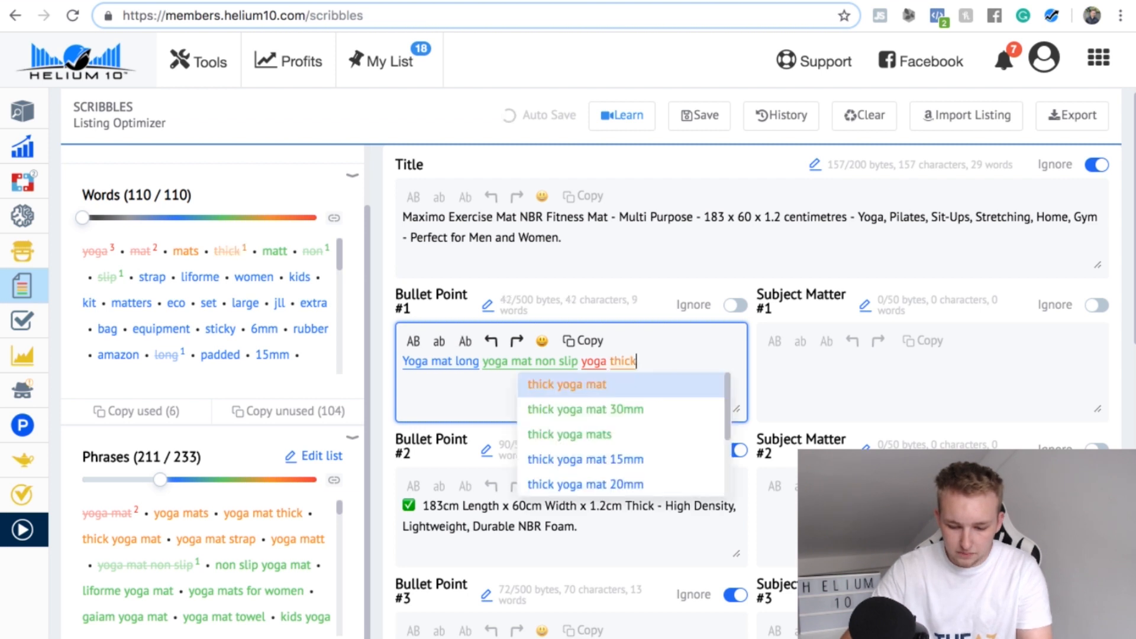
text( mat )
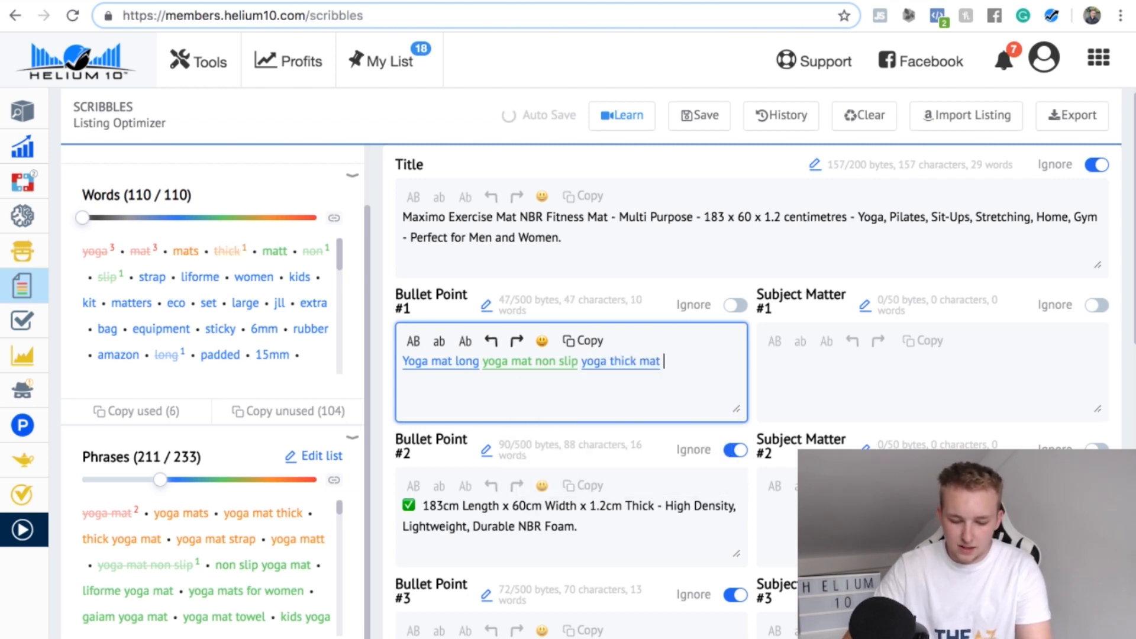
text(home )
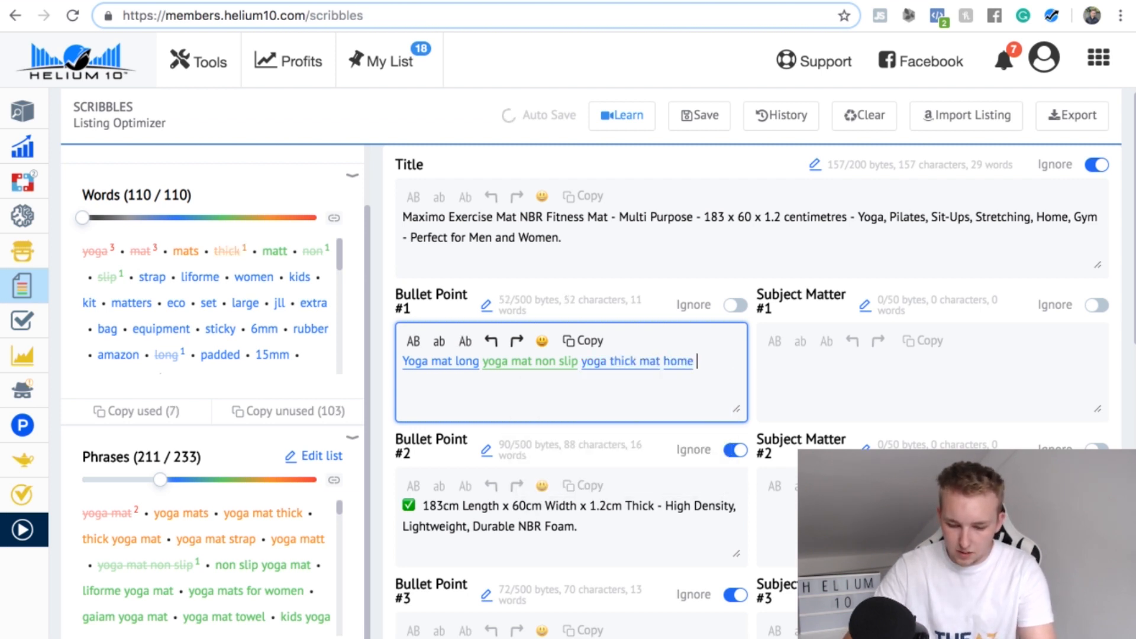
text(yoga mat)
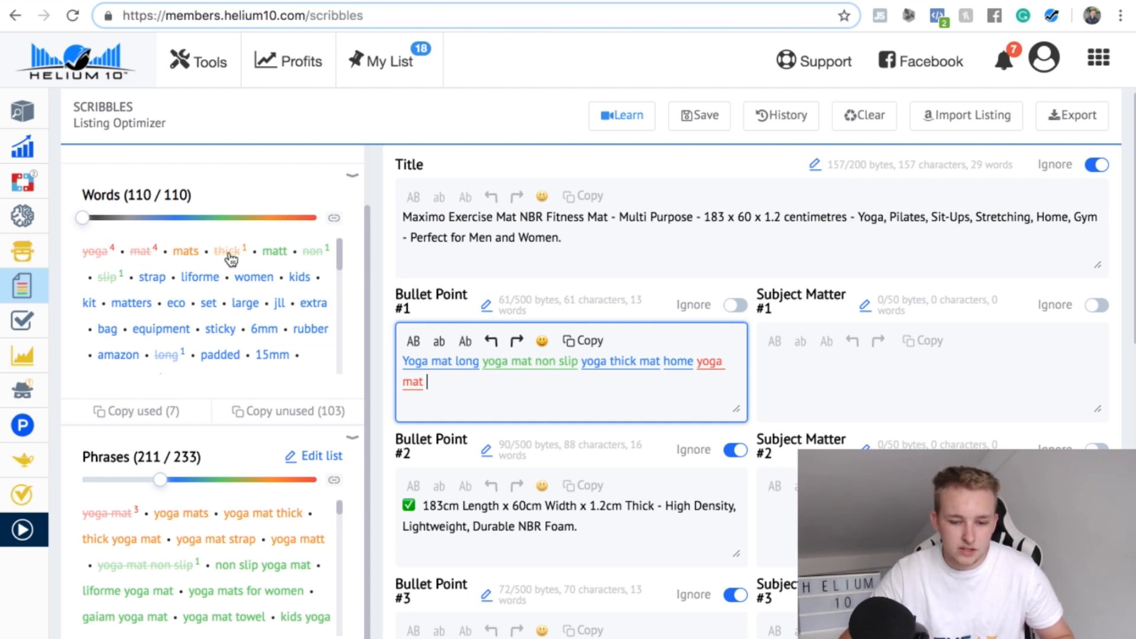
scroll(297, 390, down, 1)
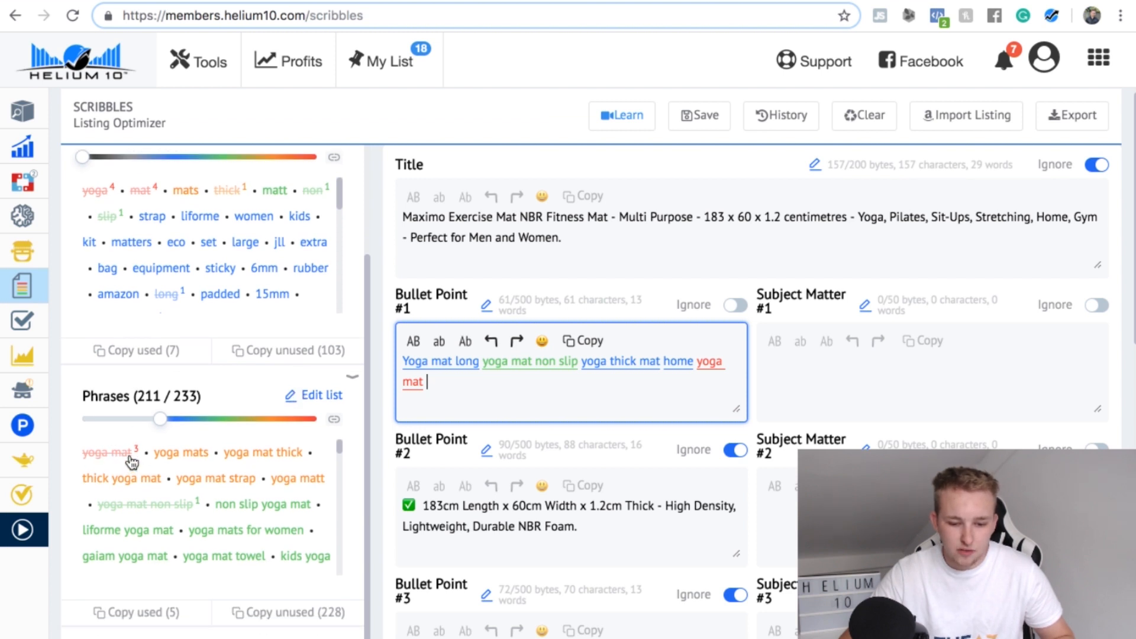
scroll(124, 468, up, 1)
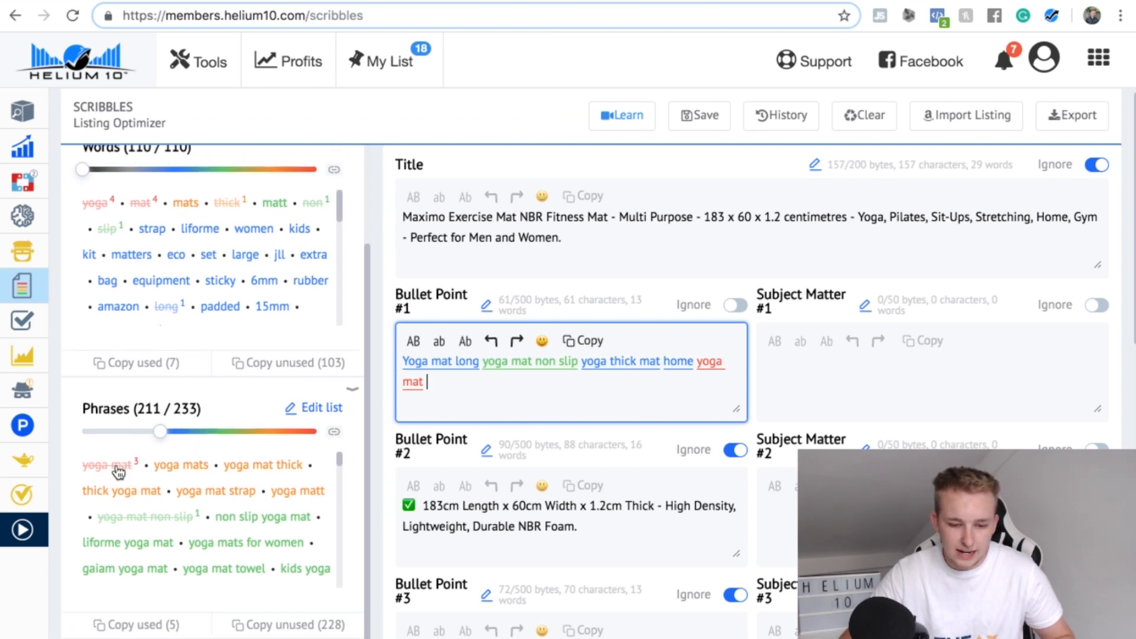
Step: Highlight every occurrence of the phrase "yoga mat" from the phrase list in bullet point #1
click(116, 467)
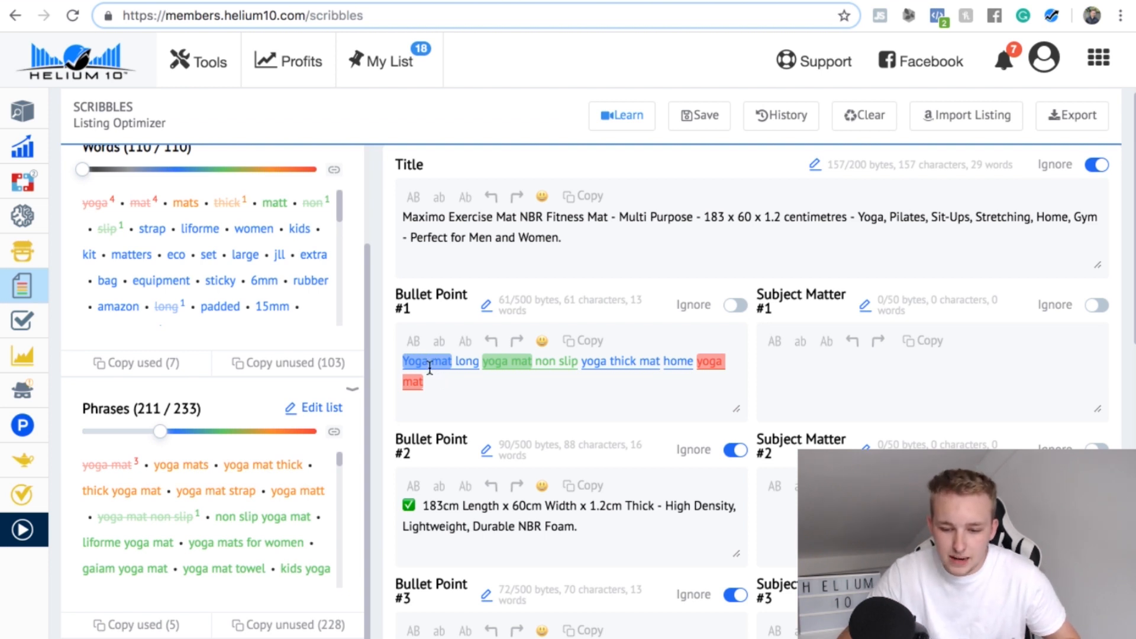
click(451, 380)
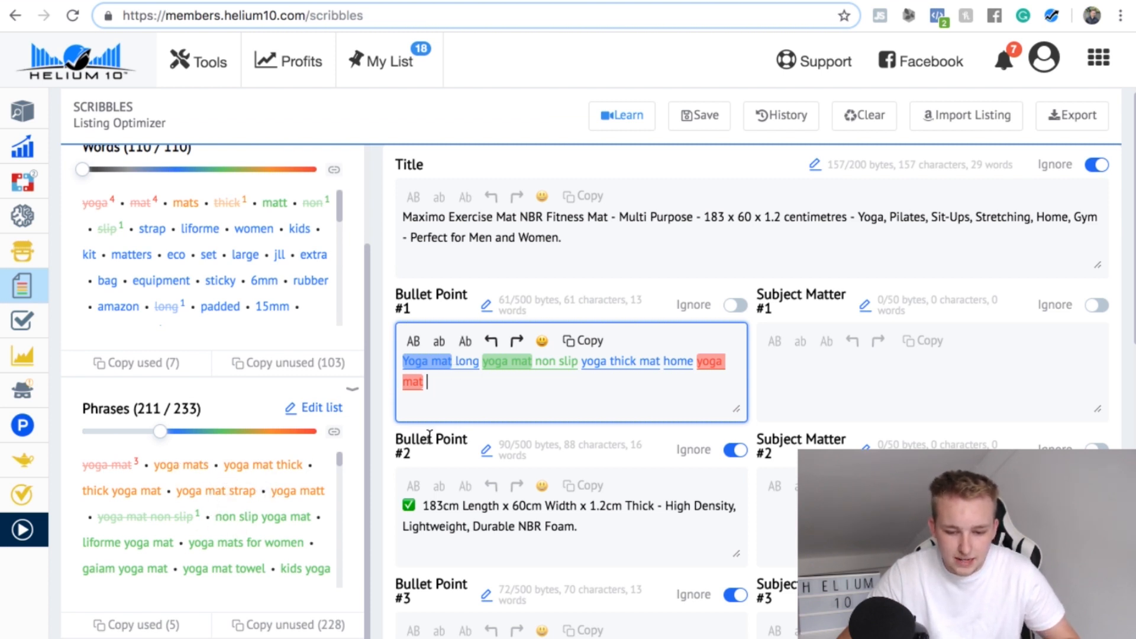
click(456, 426)
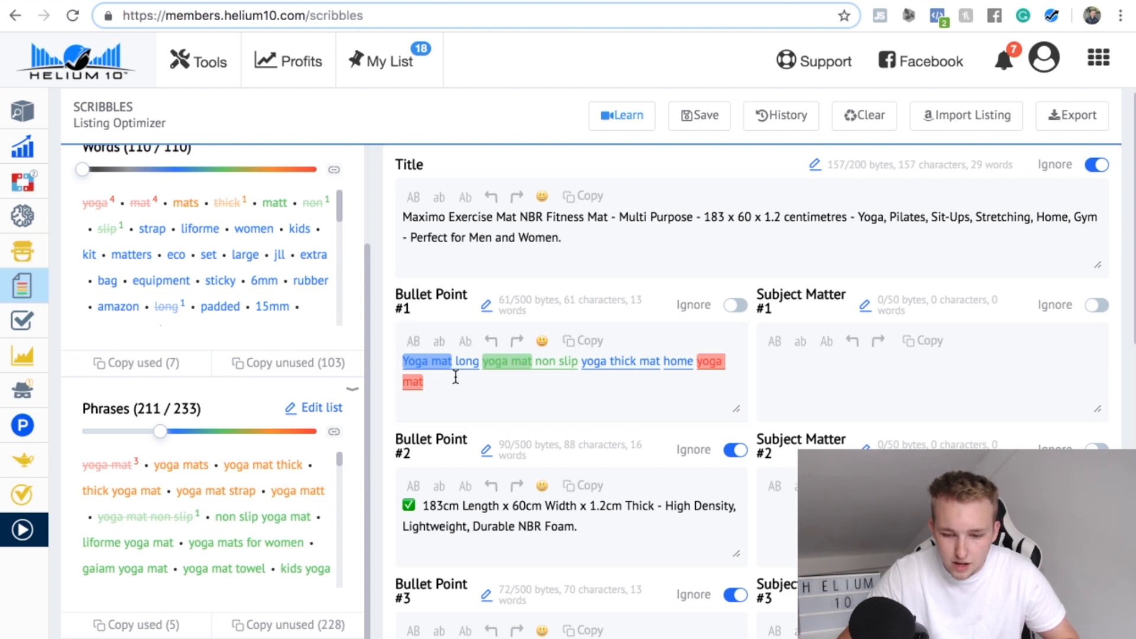
Step: Change "yoga mat non slip" to "yoga mats non slip" and the final "yoga mat" to "yoga matt" in bullet point #1, checking keyword usage
click(531, 362)
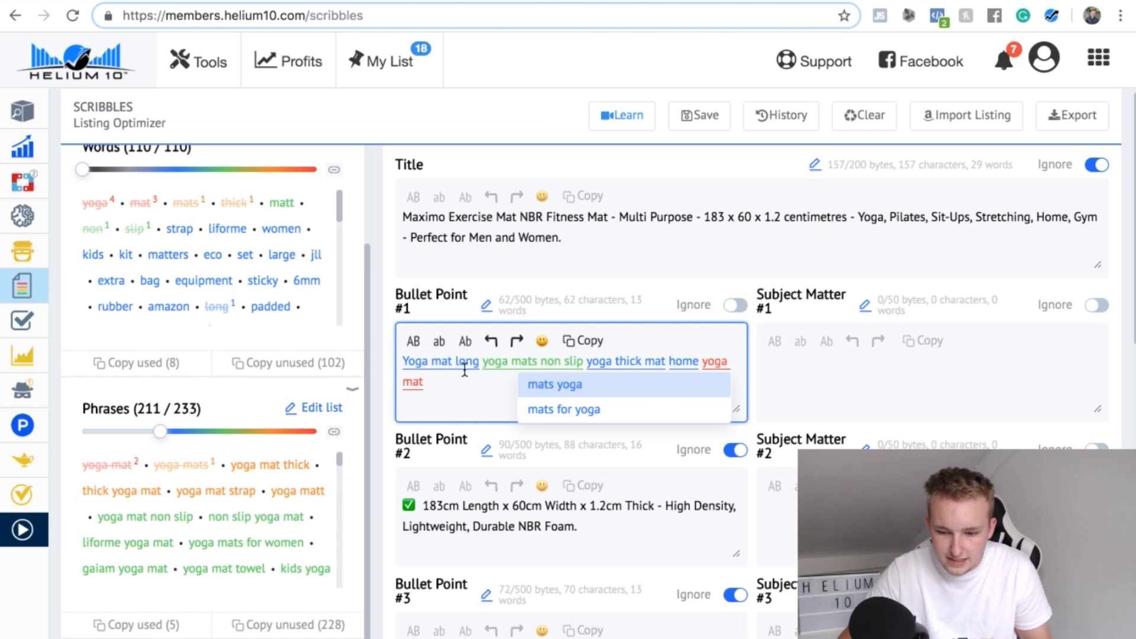
click(439, 387)
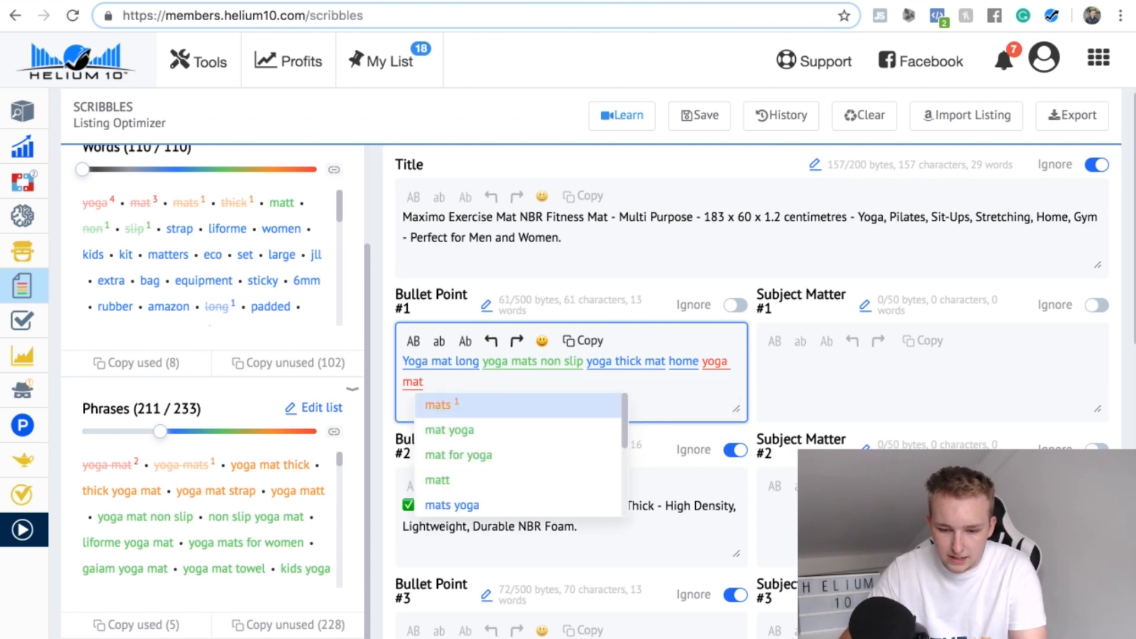
text(t)
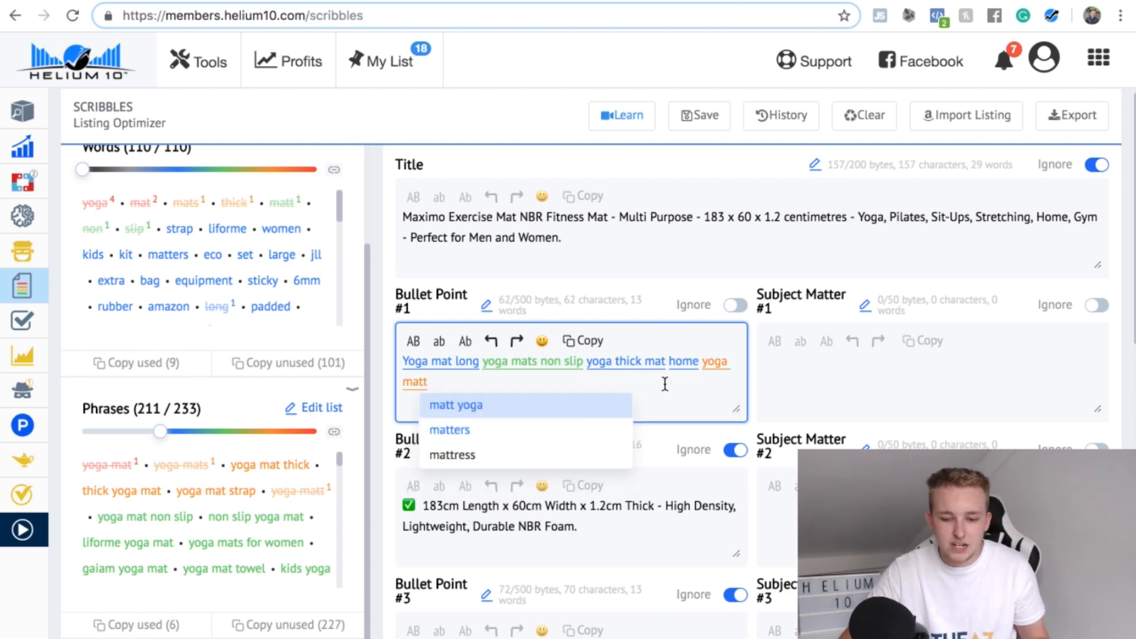
scroll(200, 309, up, 1)
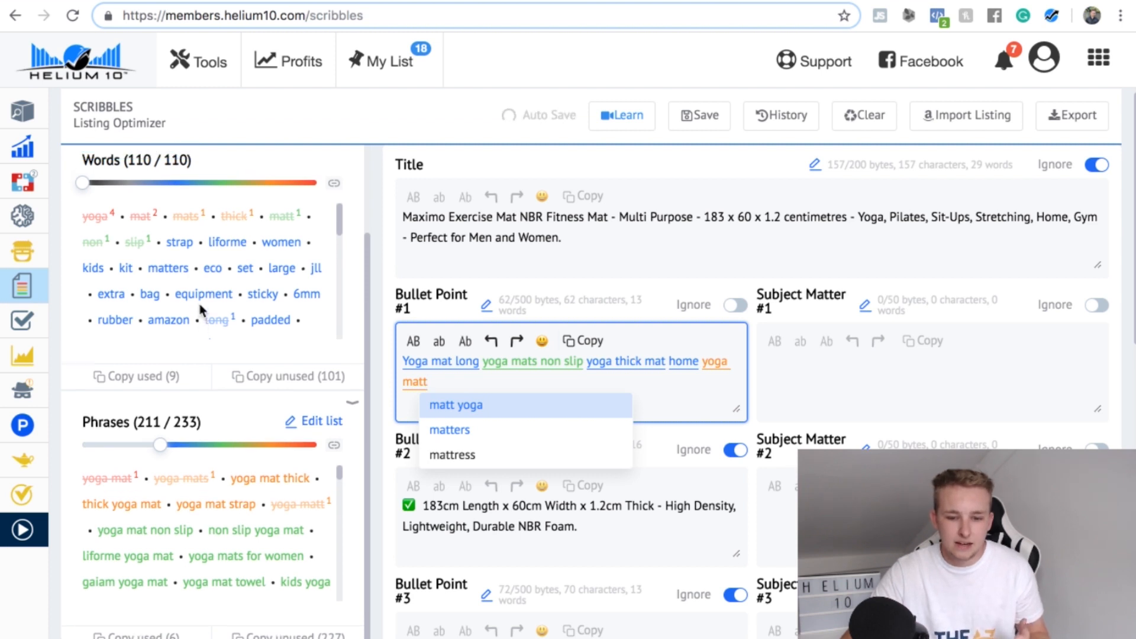
scroll(148, 426, down, 1)
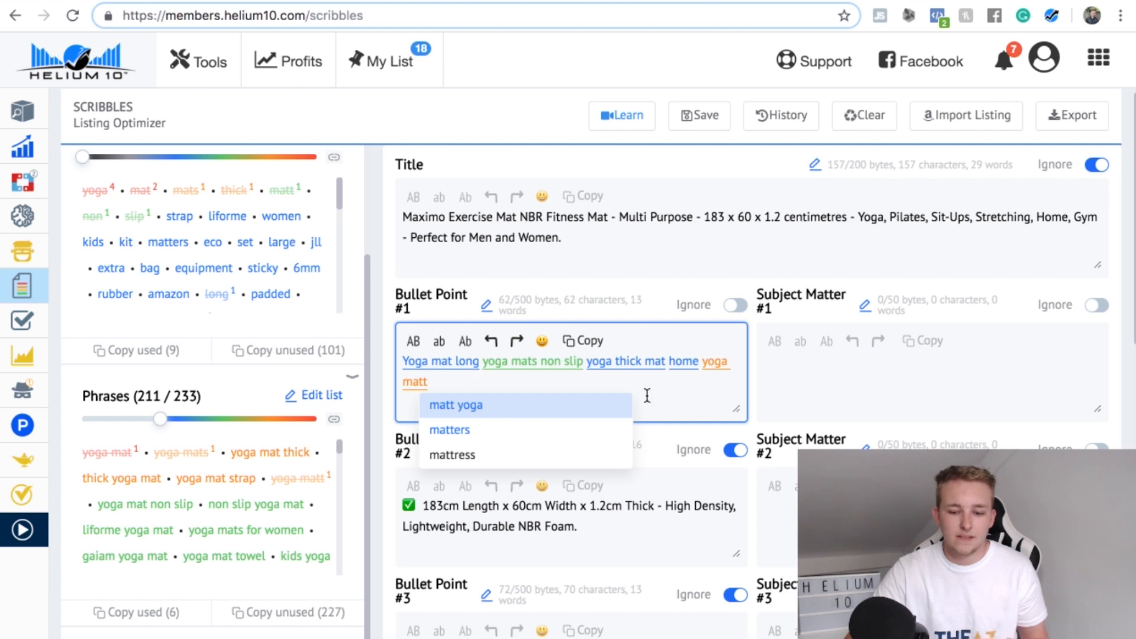
Step: Review the subject matter fields and the byte counts and limits of the listing's bullet points
click(817, 373)
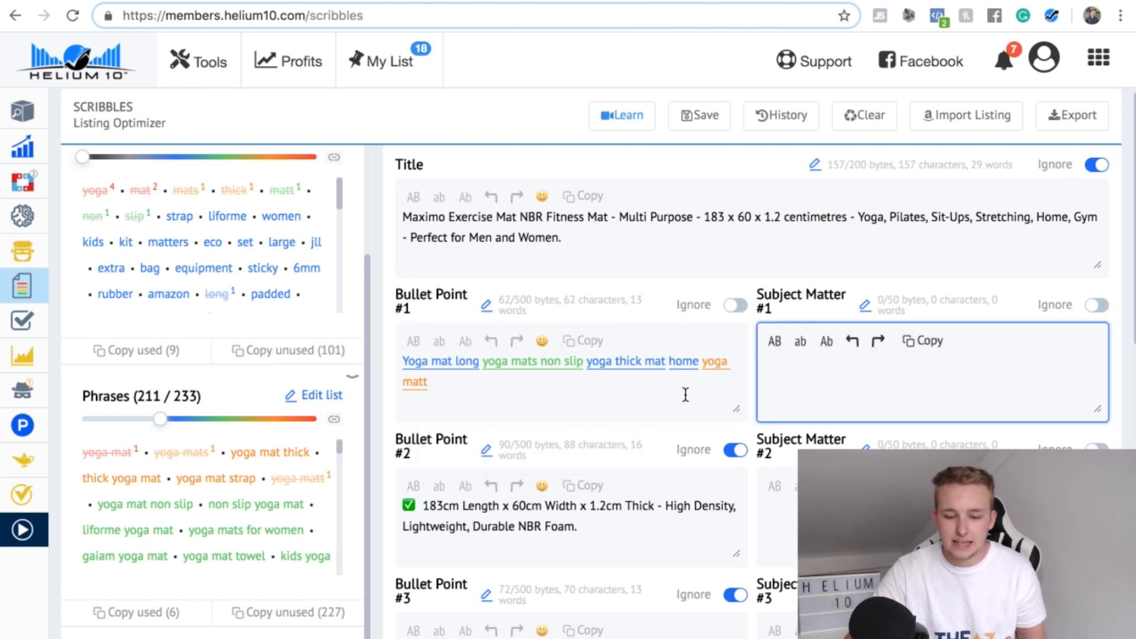
scroll(686, 394, down, 1)
scroll(685, 395, up, 2)
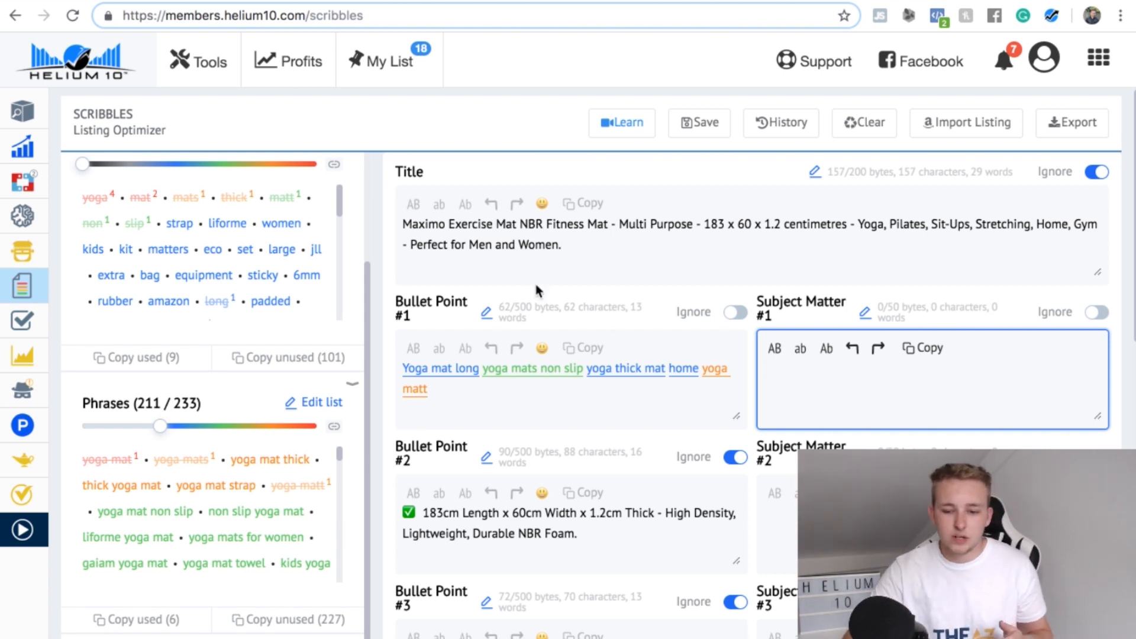
scroll(604, 431, down, 8)
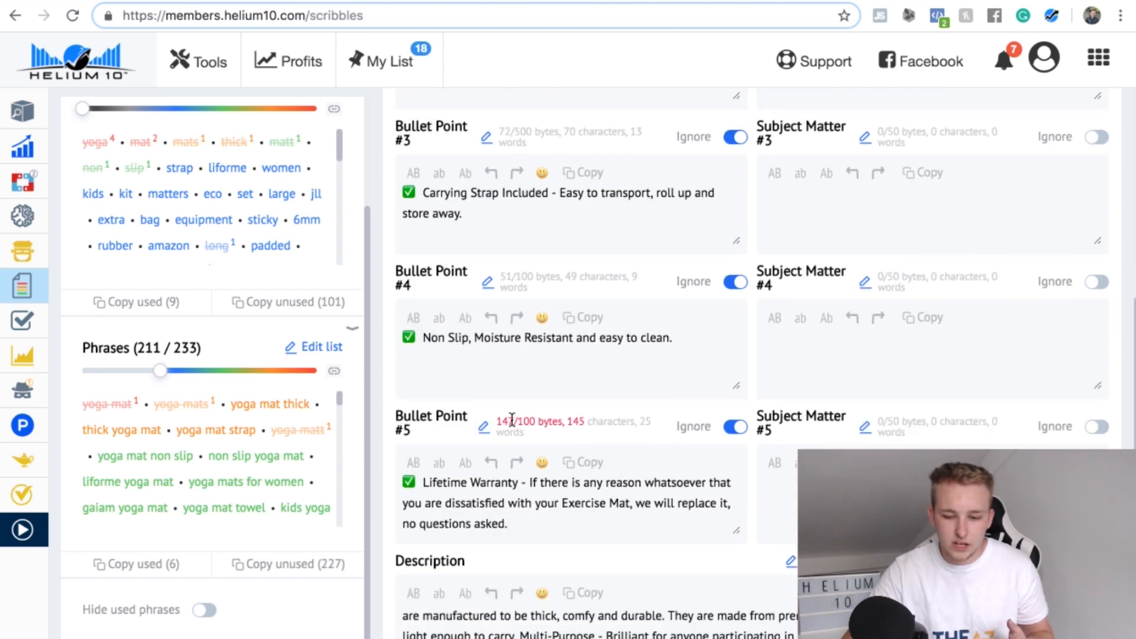
scroll(588, 334, up, 5)
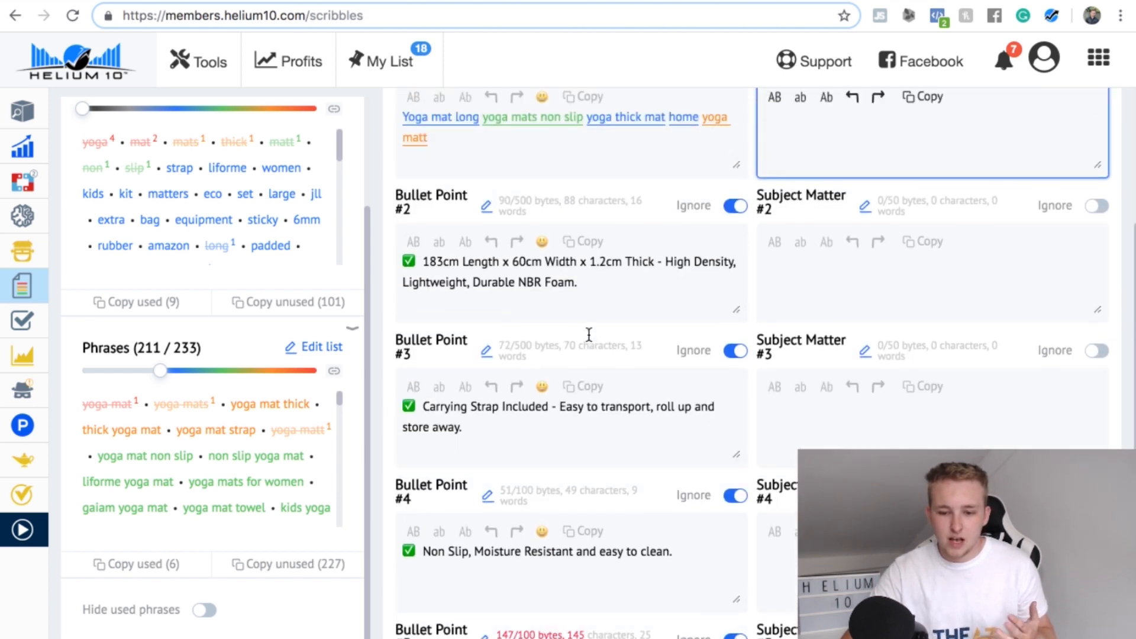
scroll(588, 335, up, 1)
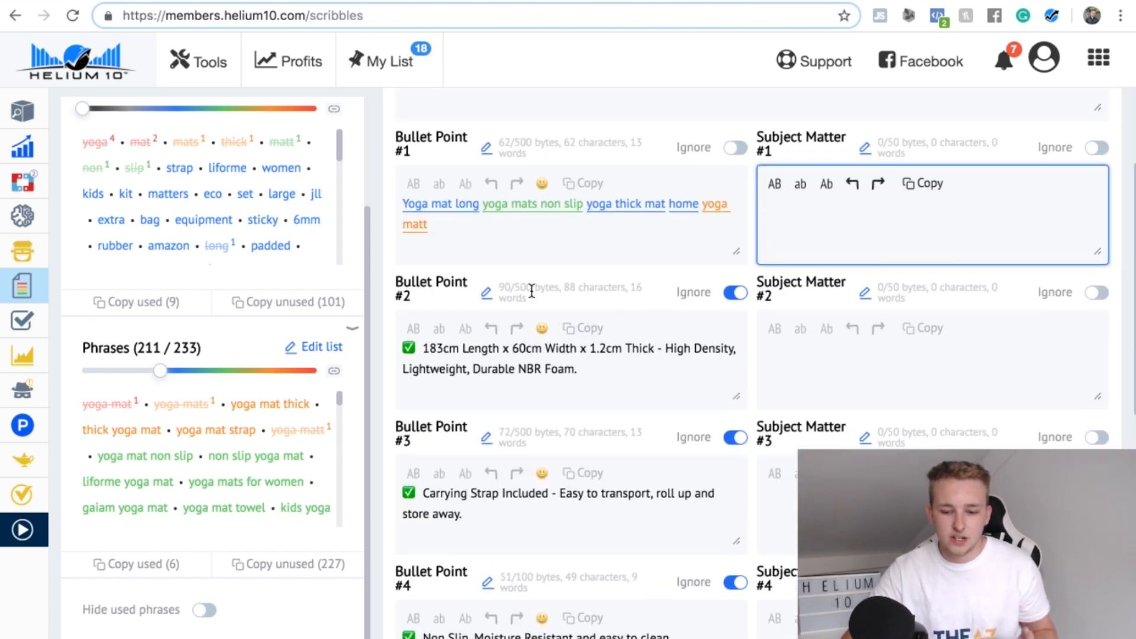
Step: Open the byte limit of bullet point #2 for editing and confirm it at 500
click(531, 291)
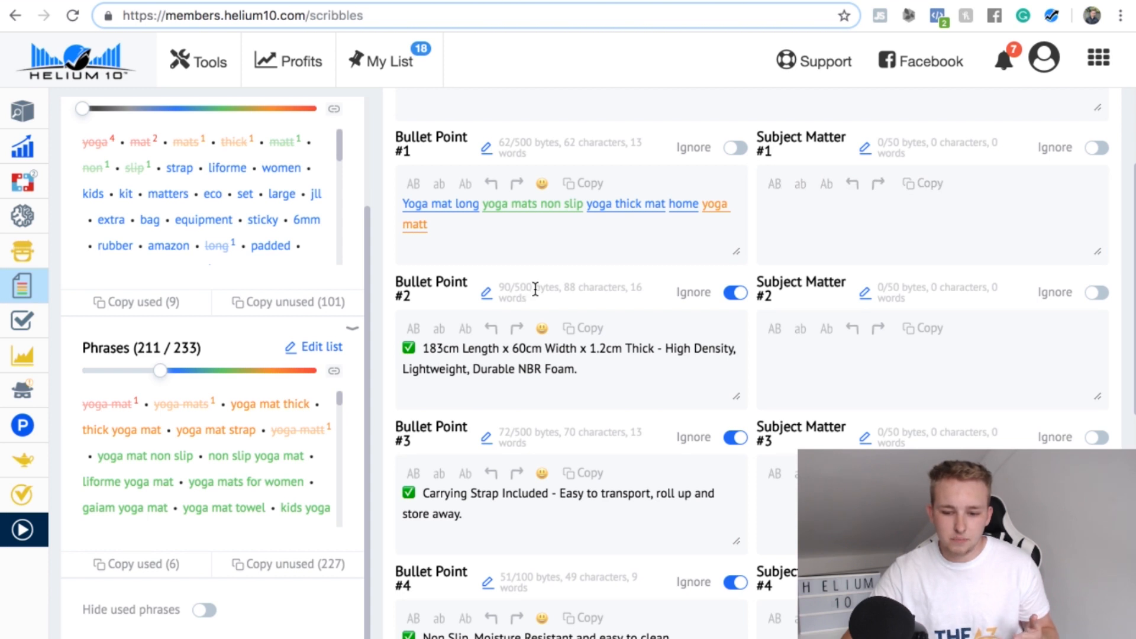
scroll(536, 292, down, 3)
scroll(540, 375, up, 2)
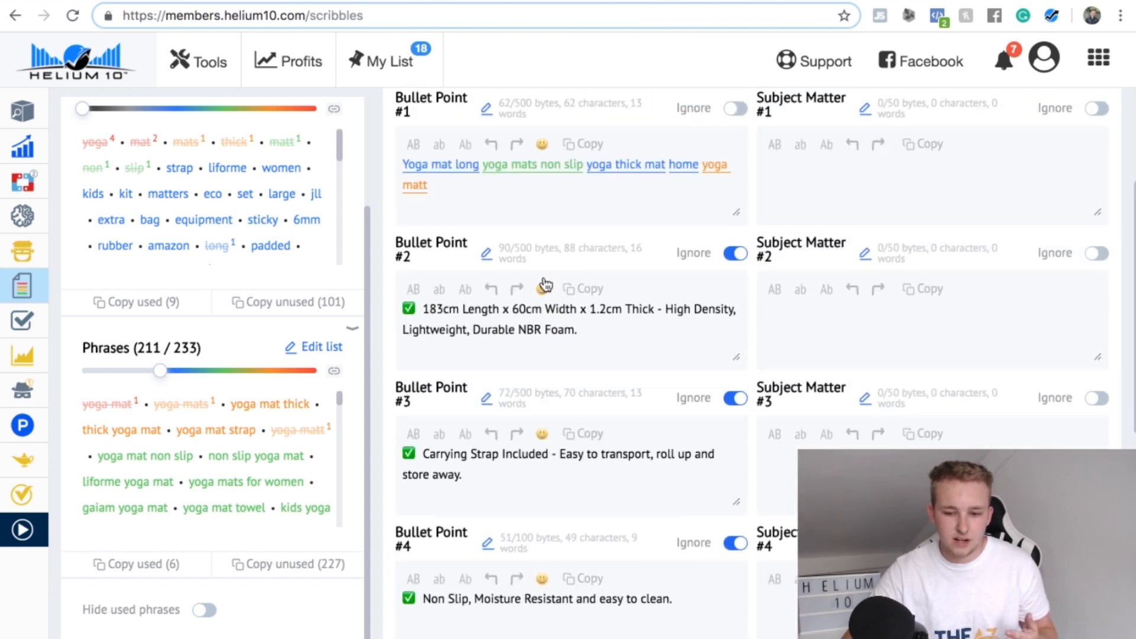
click(484, 254)
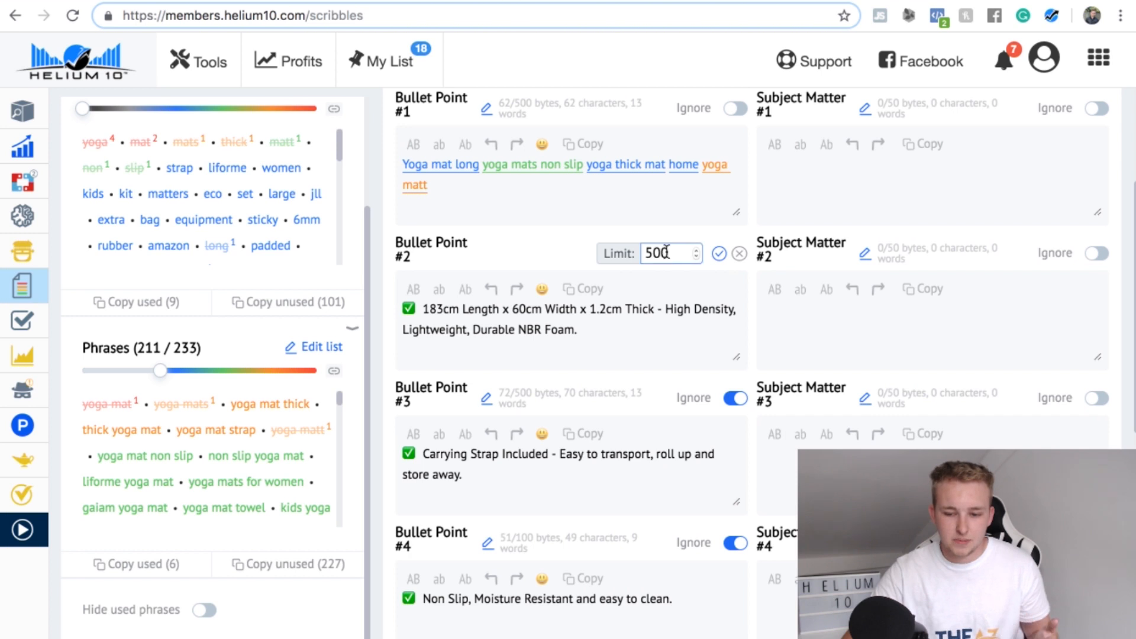
click(720, 254)
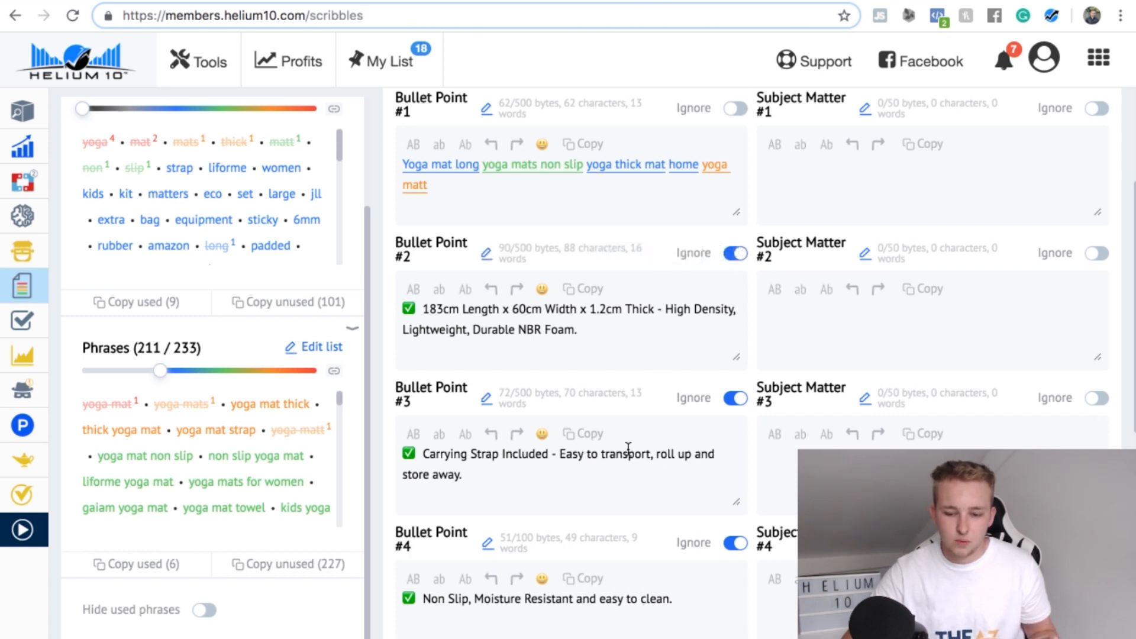
Step: Undo the latest edits in bullet point #1 until it reads "Yoga mat long yoga mat non slip yoga thick mat home yoga"
scroll(629, 450, down, 3)
scroll(631, 440, up, 2)
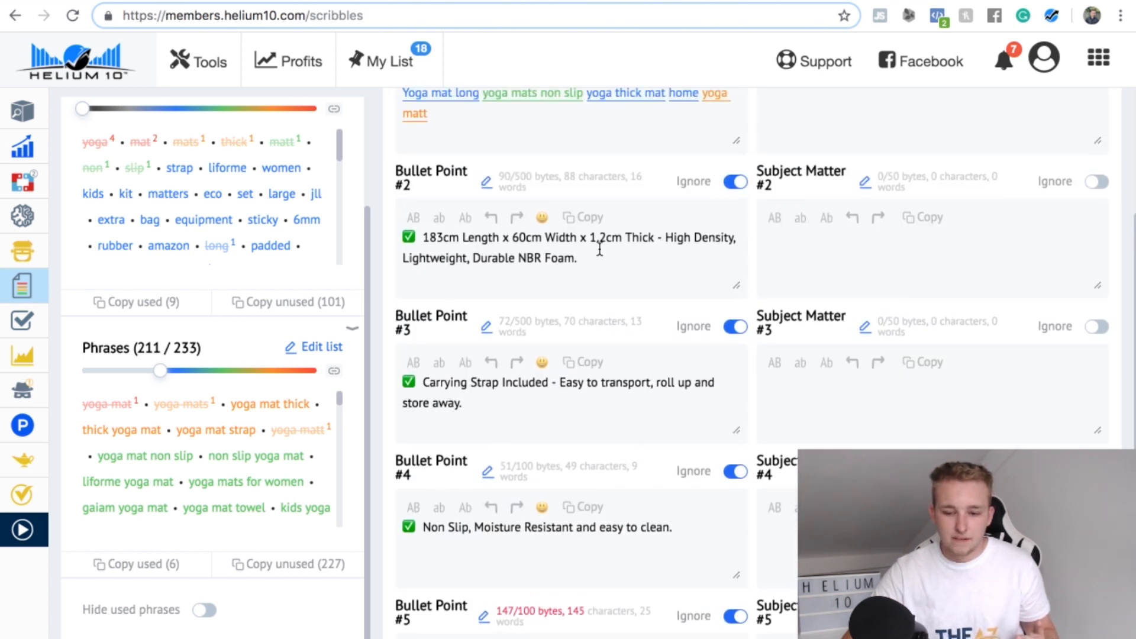
scroll(606, 328, up, 1)
scroll(605, 327, up, 4)
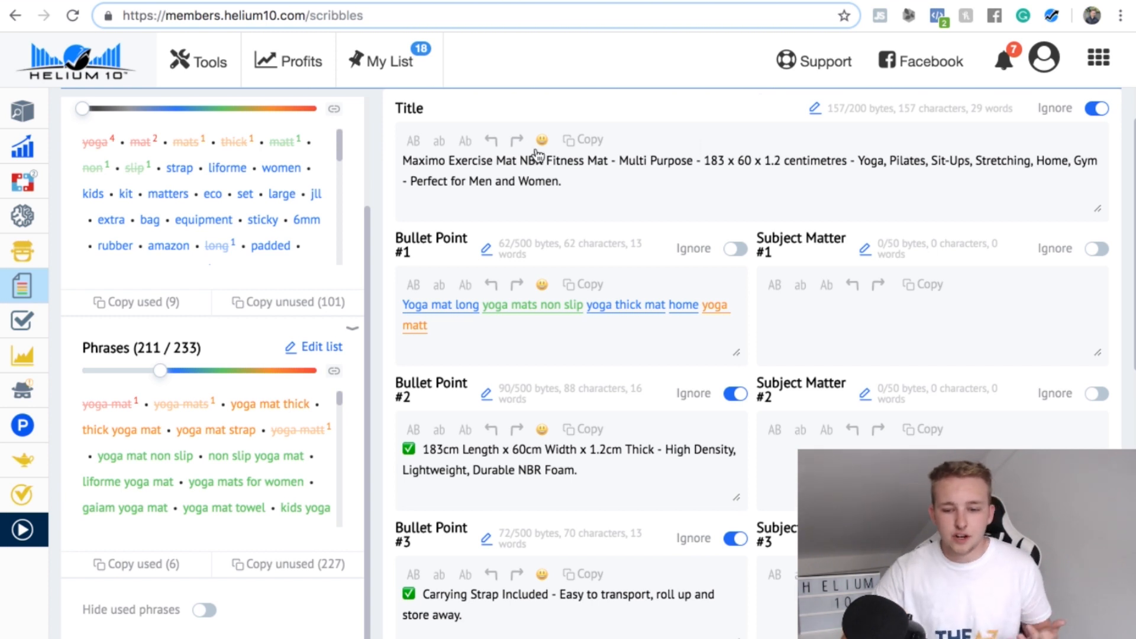
click(491, 284)
click(491, 284)
click(491, 284)
click(491, 285)
click(491, 285)
click(491, 284)
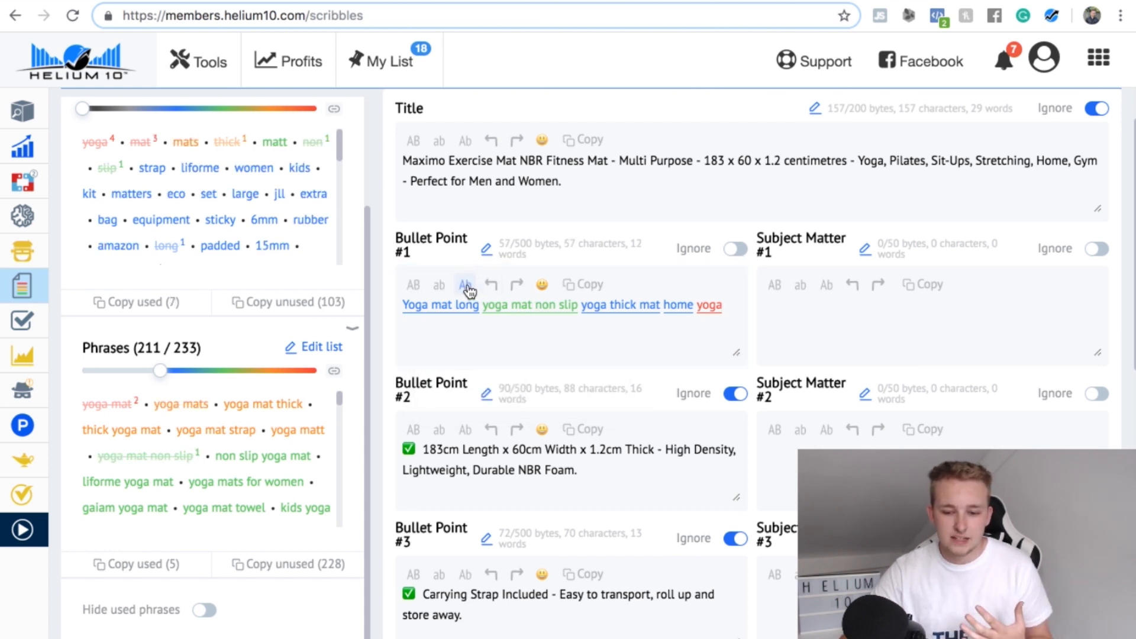
Step: Convert the whole text of bullet point #1 to uppercase and switch it to a capital first letter for each word
click(468, 290)
click(414, 286)
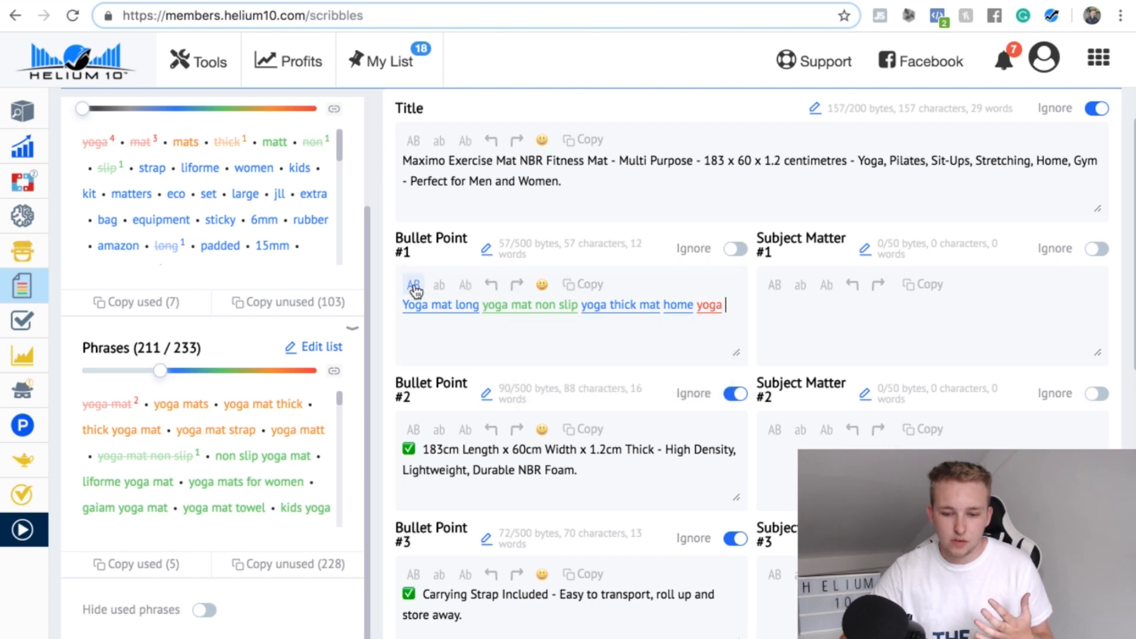
drag(726, 305, 400, 302)
click(414, 285)
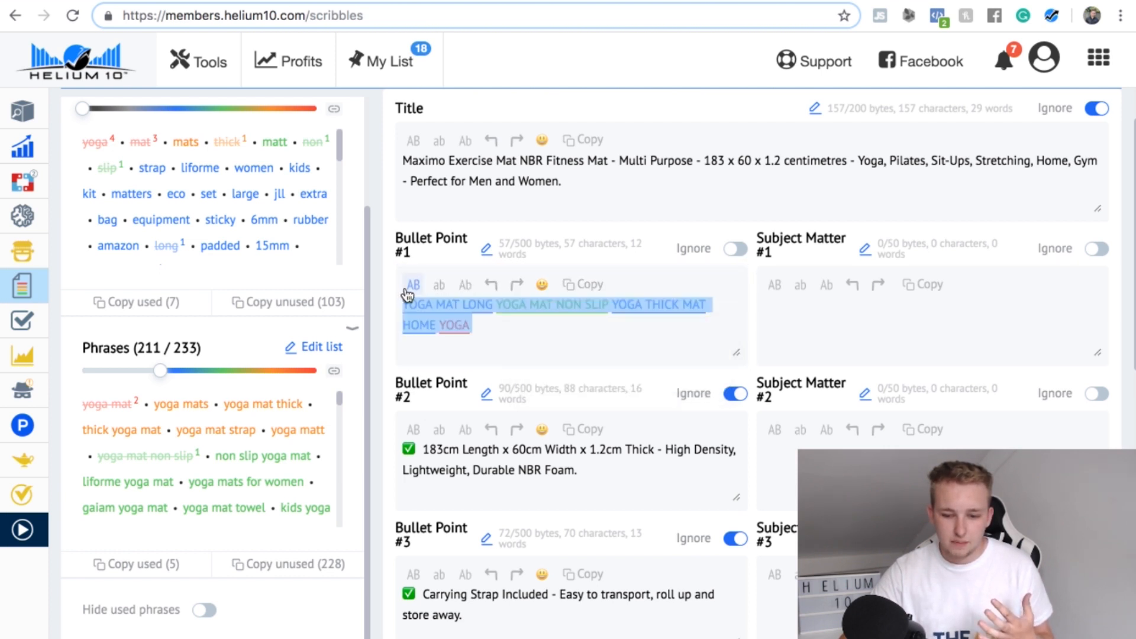
click(465, 285)
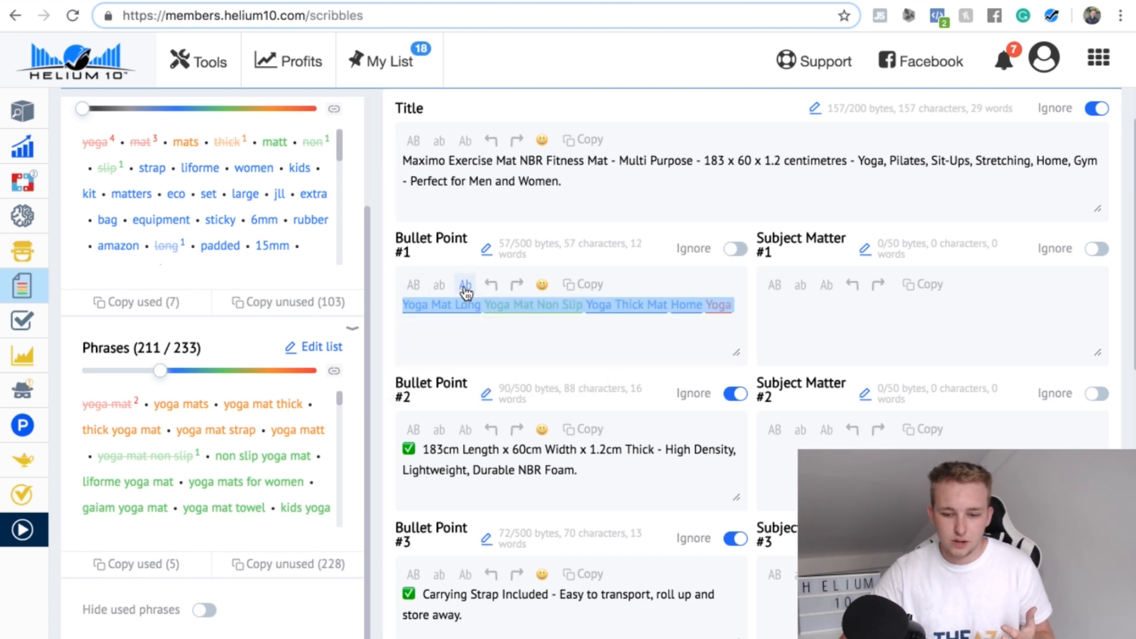
click(442, 341)
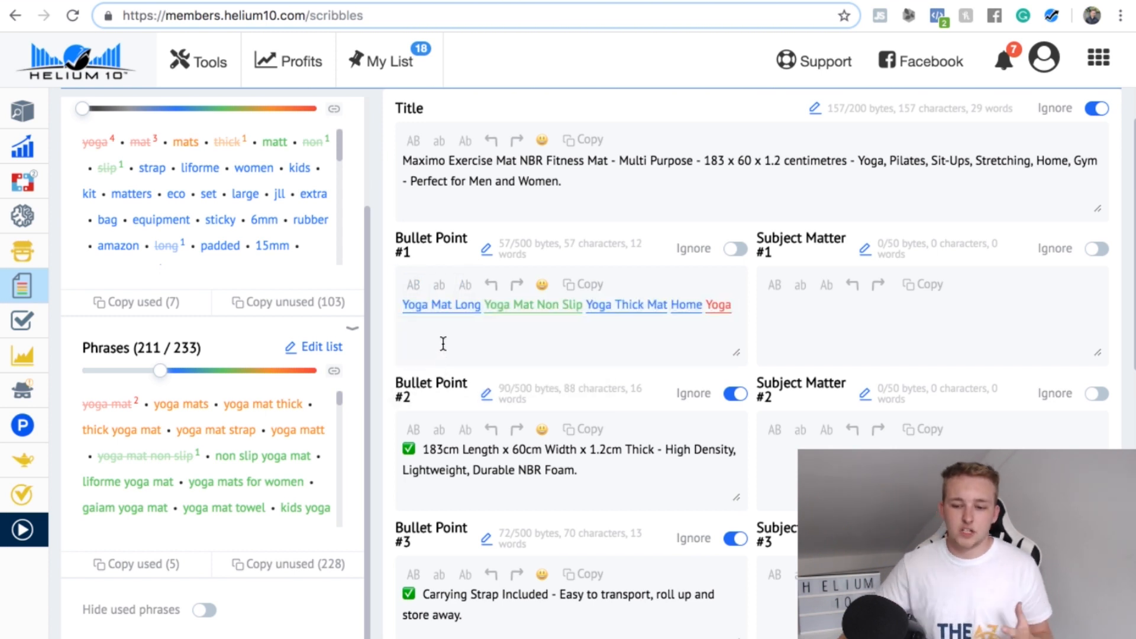